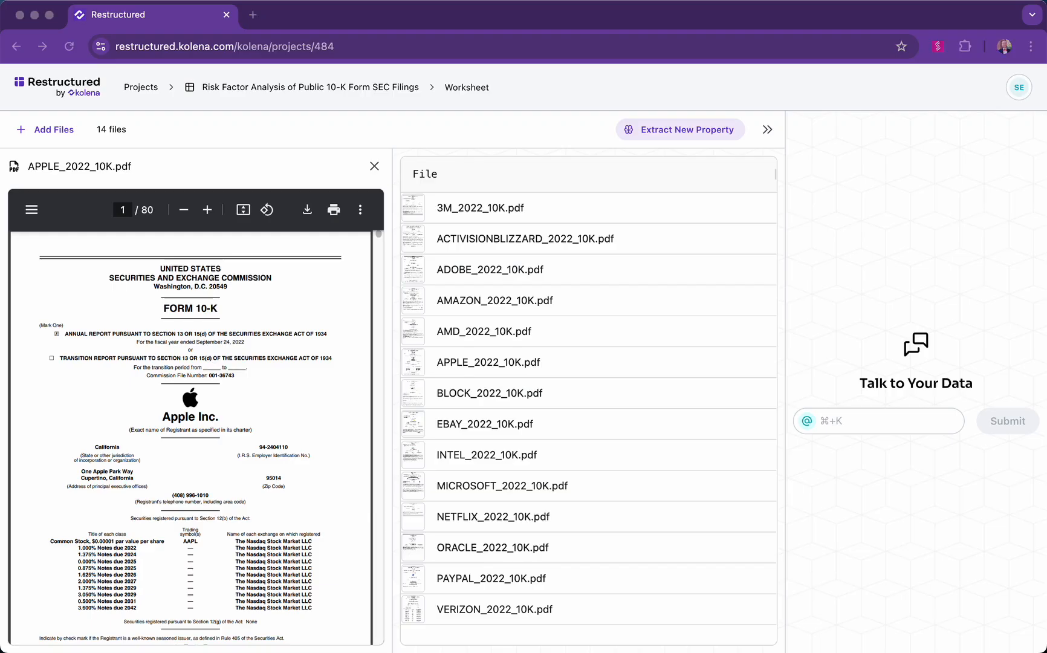
left_click(55, 137)
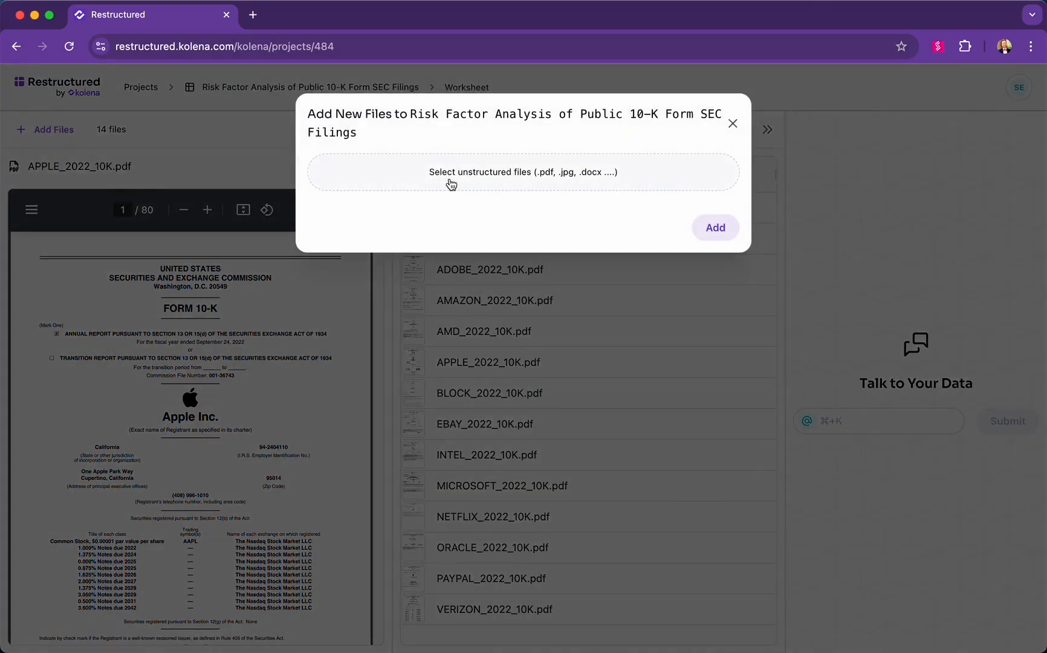
left_click(534, 182)
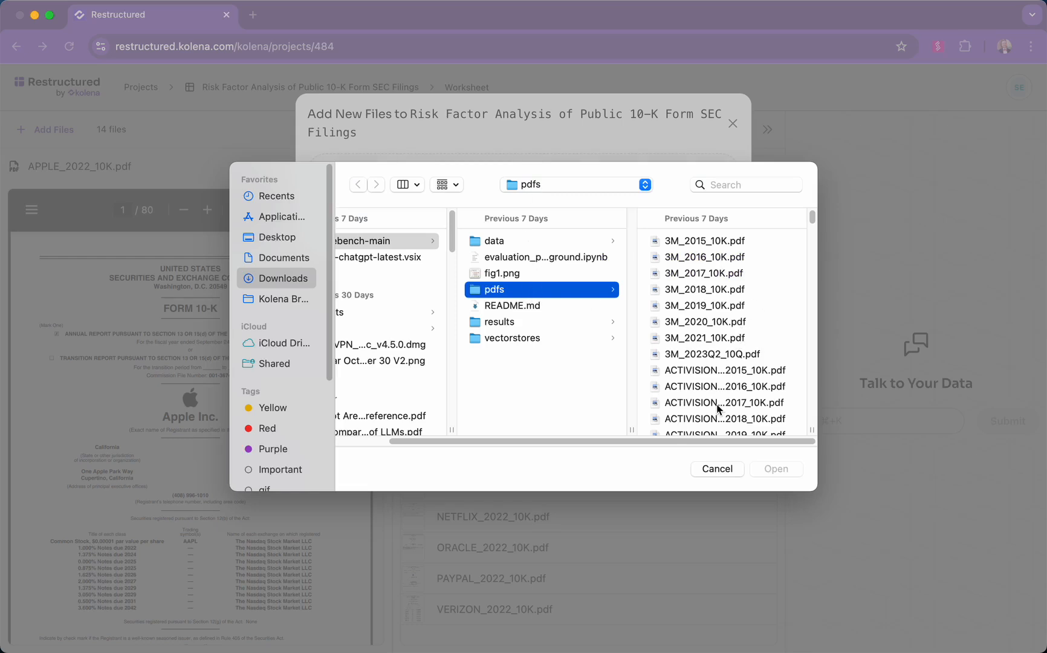
left_click(711, 471)
left_click(733, 125)
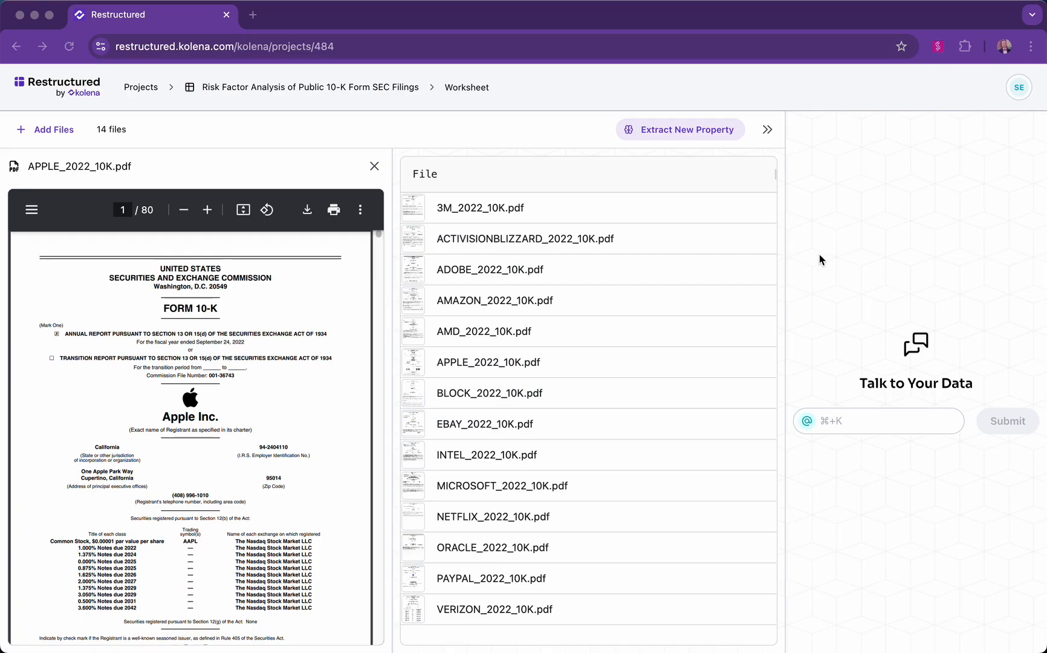
Step: Open the APPLE_2022_10K.pdf record, close the PDF preview and examine the parsed text of the filing
left_click(559, 365)
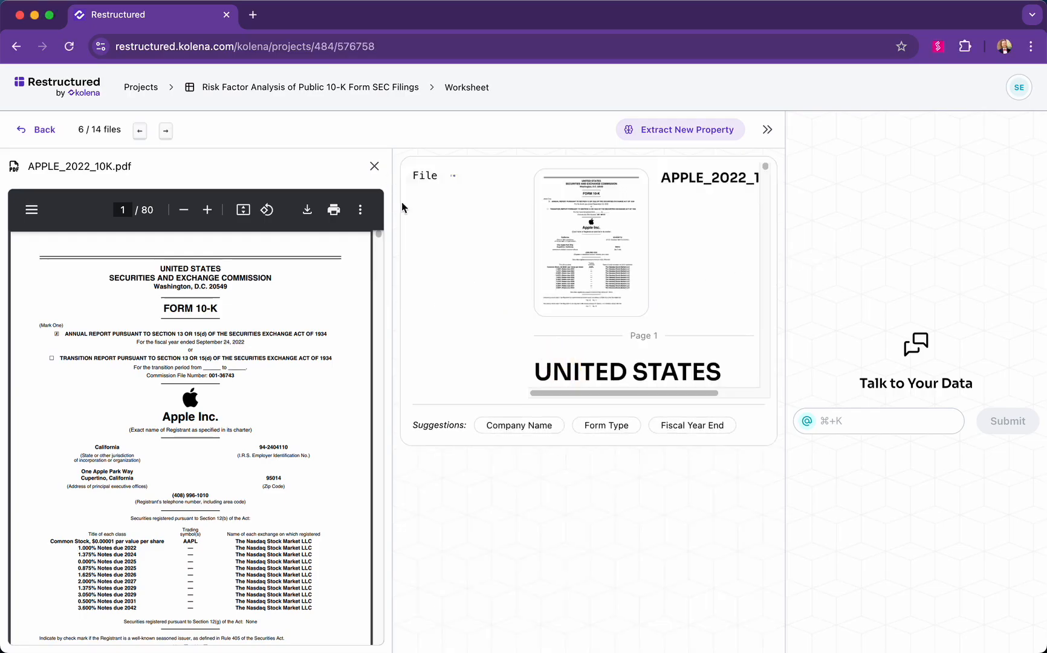
left_click(373, 169)
scroll(514, 265, "down", 5)
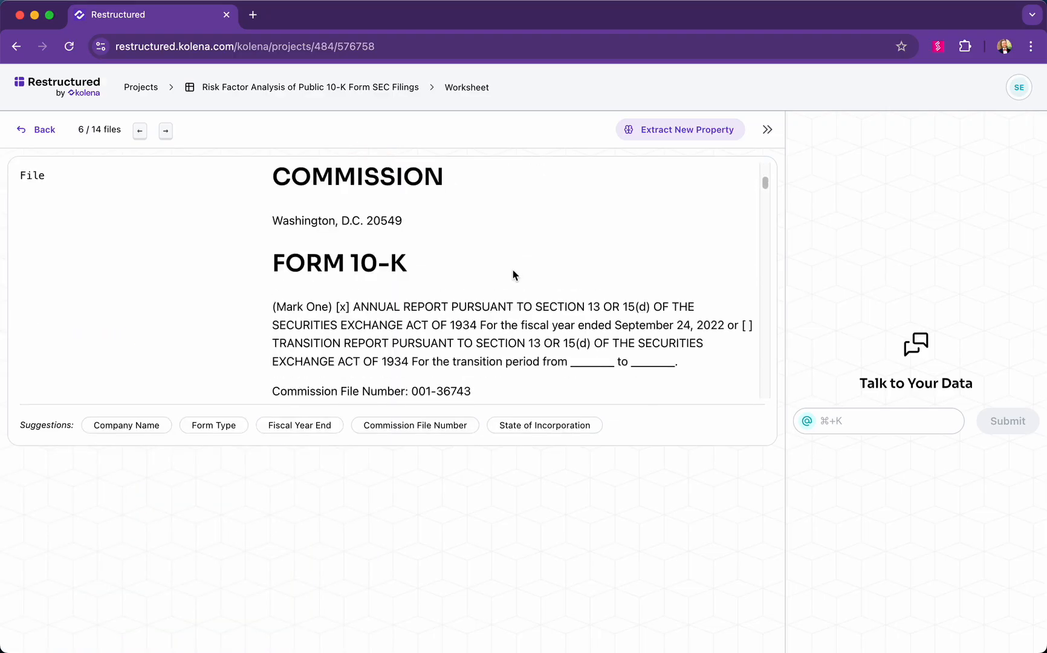
scroll(511, 272, "down", 15)
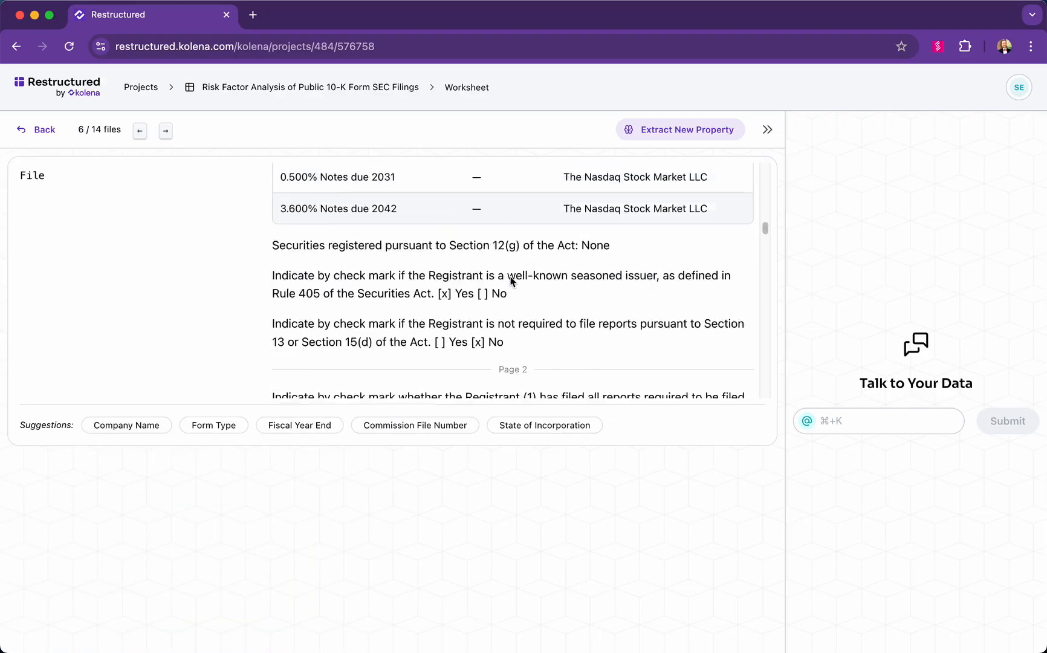
scroll(509, 280, "up", 15)
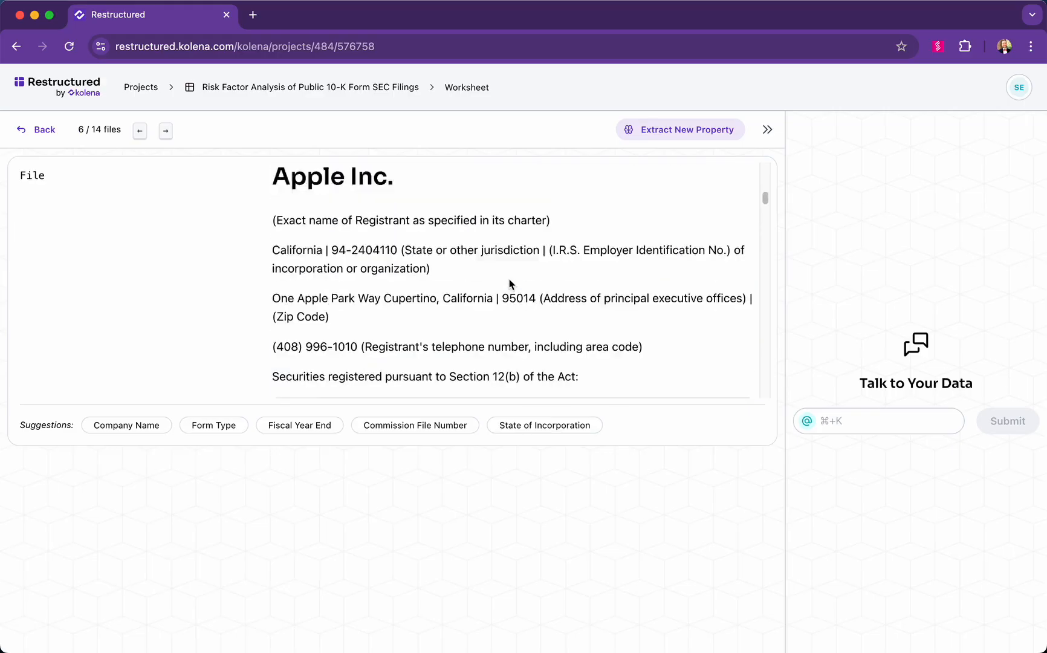
scroll(509, 278, "up", 5)
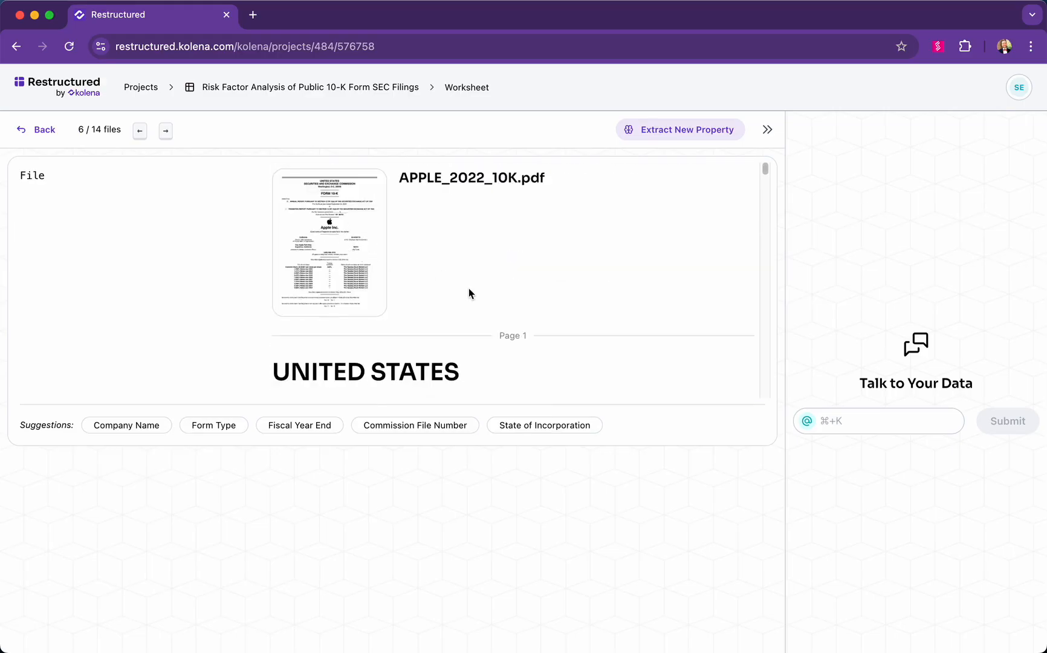
scroll(423, 309, "down", 2)
scroll(382, 325, "down", 4)
scroll(433, 329, "up", 5)
Step: Extract the suggested Company Name and Form Type properties, and return to the worksheet of all files
left_click(154, 433)
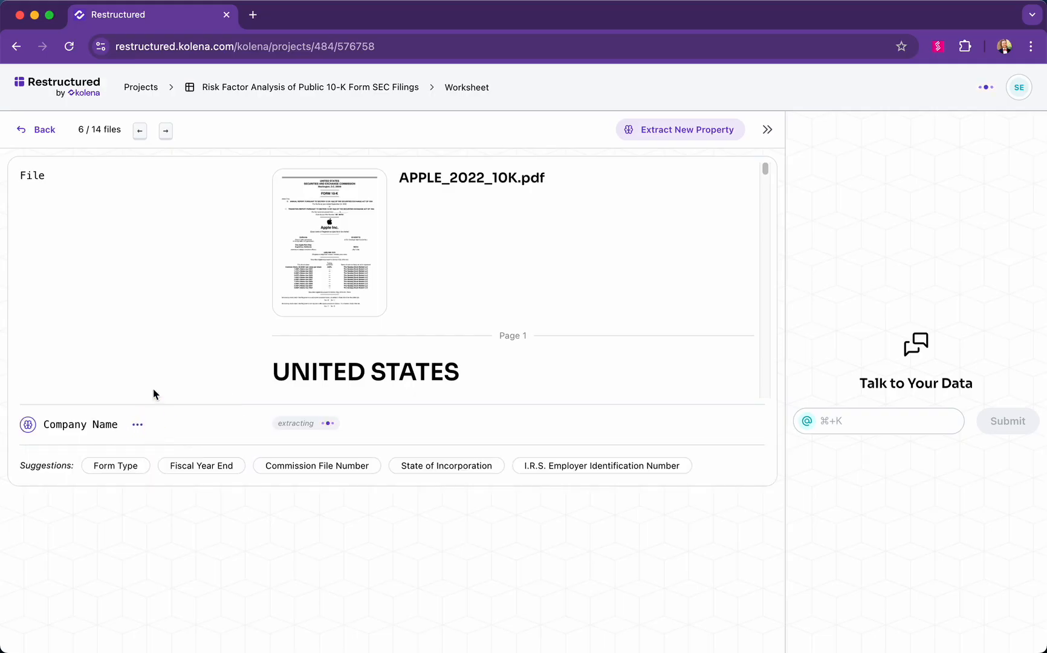
left_click(114, 469)
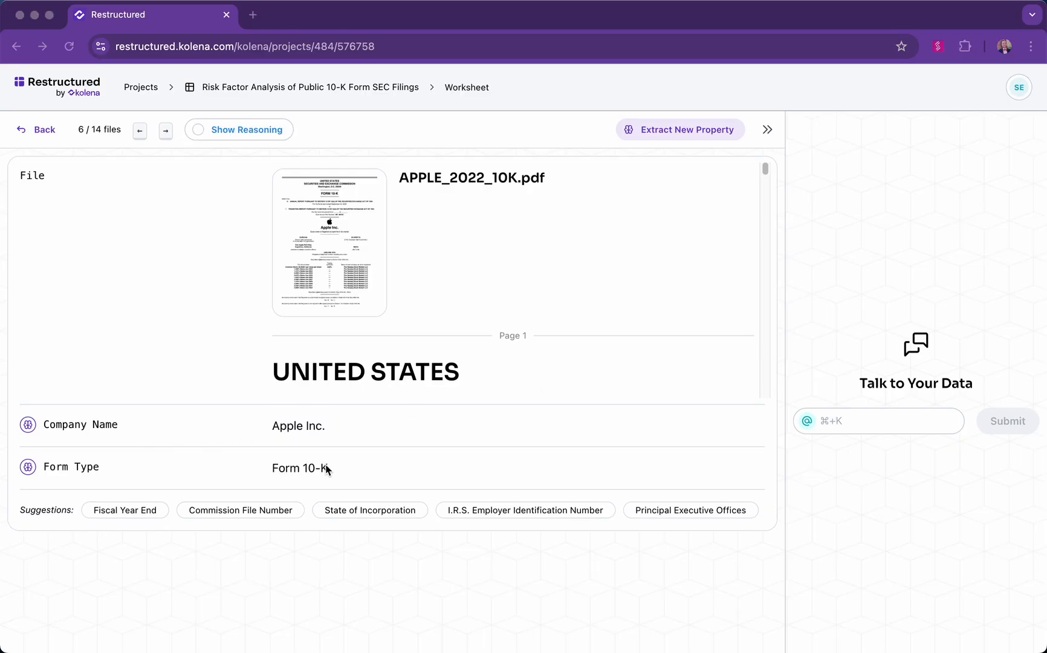
left_click(43, 130)
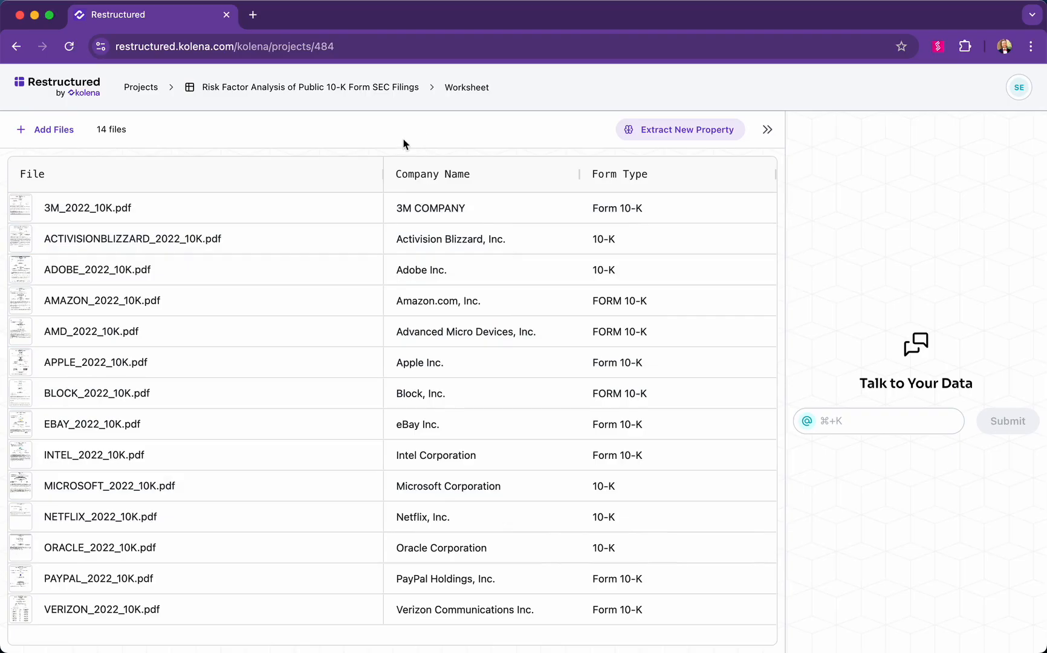
Step: Open the APPLE_2022_10K.pdf record and preview a new Revenue Growth property extracted from its content
left_click(188, 362)
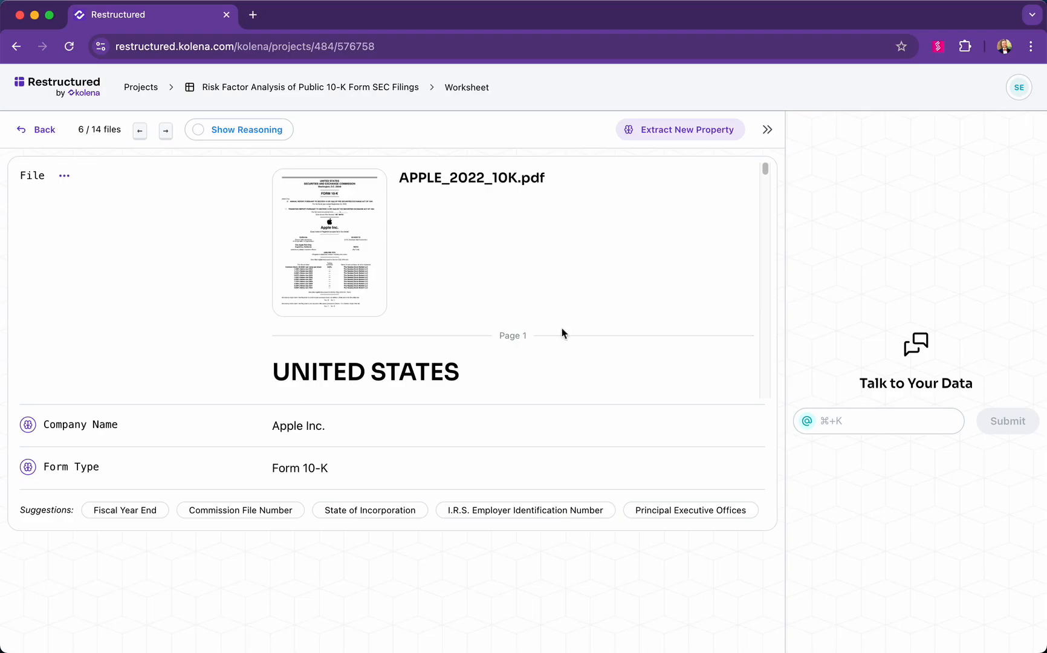
left_click(731, 137)
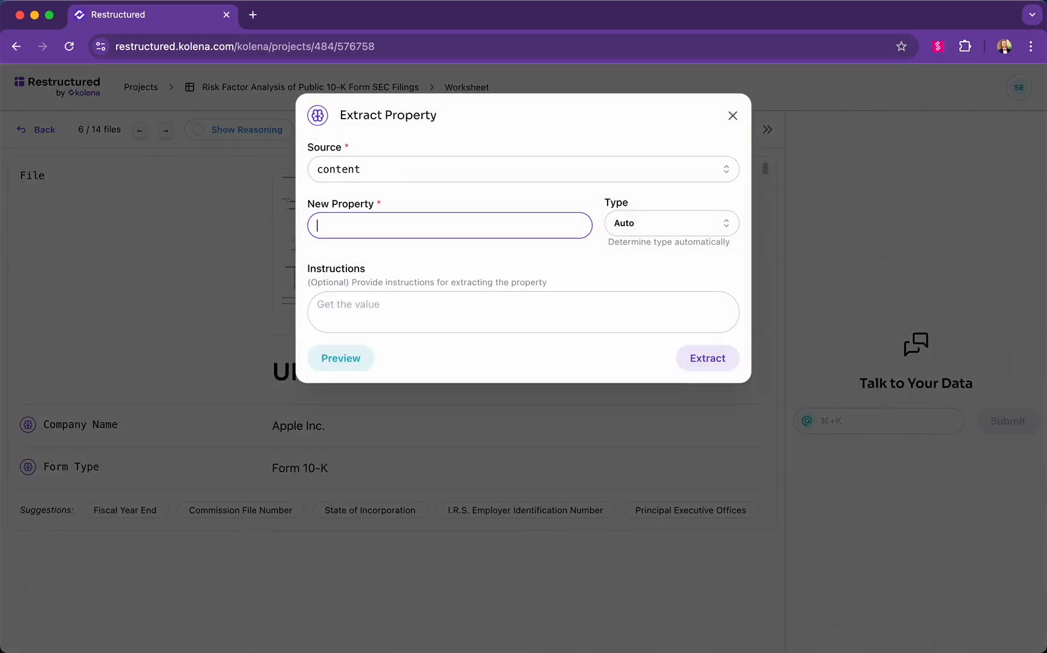
left_click(437, 225)
type("Revenue Growth")
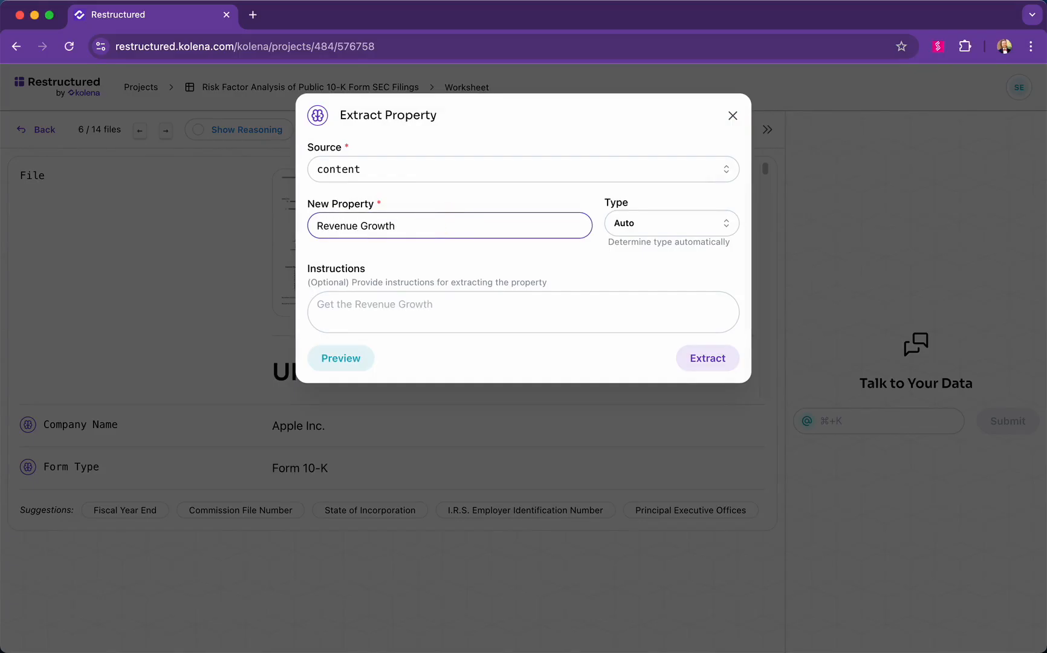
left_click(356, 360)
left_click(356, 362)
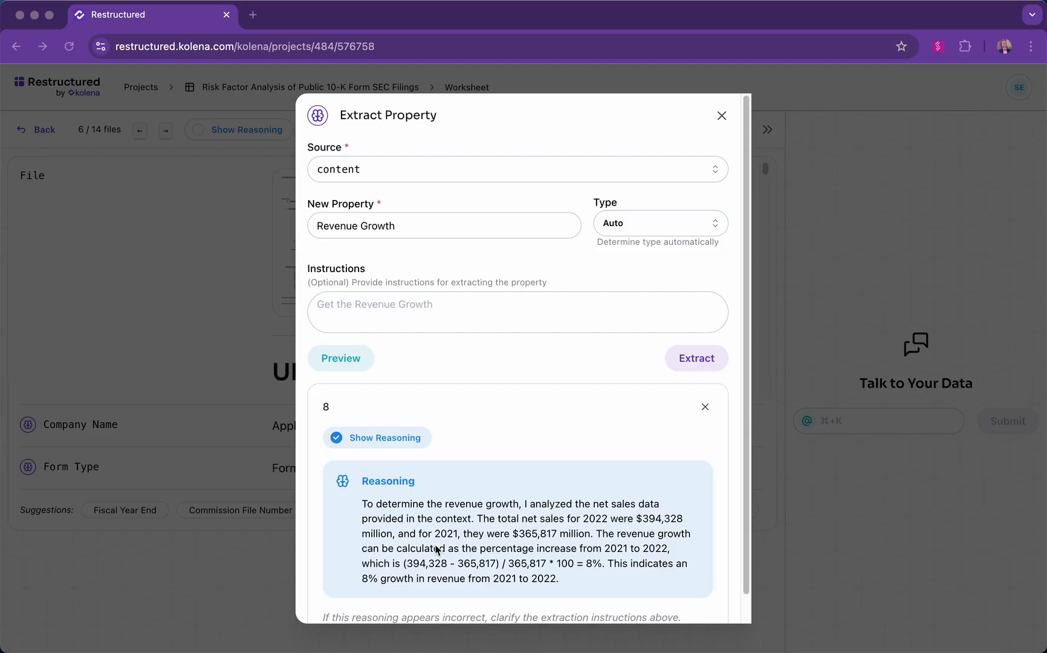
Step: Check the growth calculation in the preview's reasoning and run the Revenue Growth extraction
left_click(623, 550)
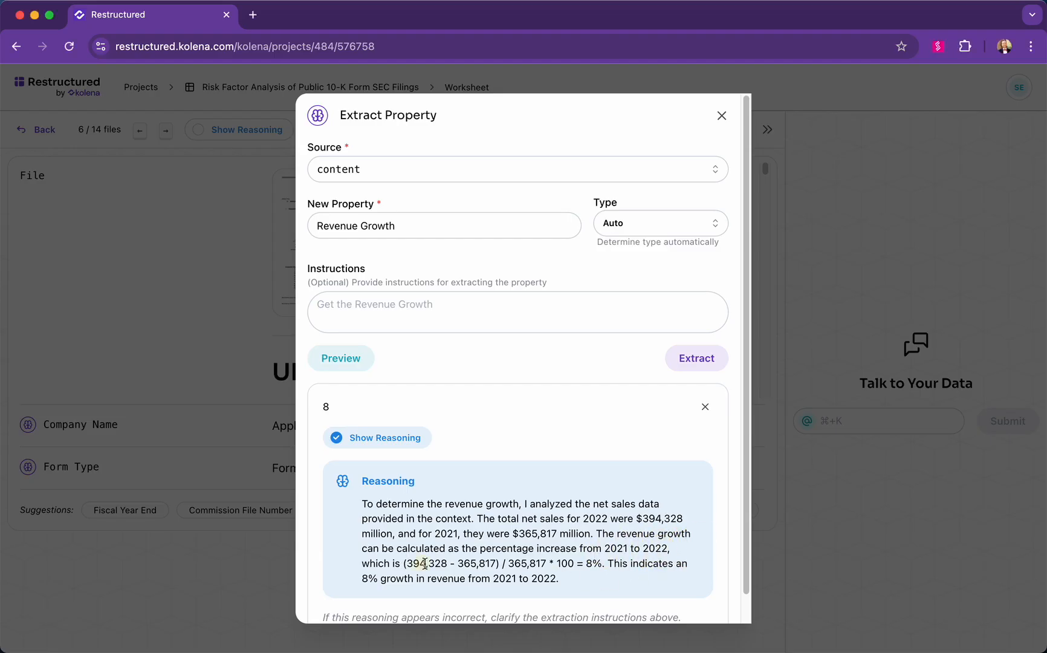
left_click_drag(420, 563, 588, 564)
left_click(588, 564)
left_click(699, 359)
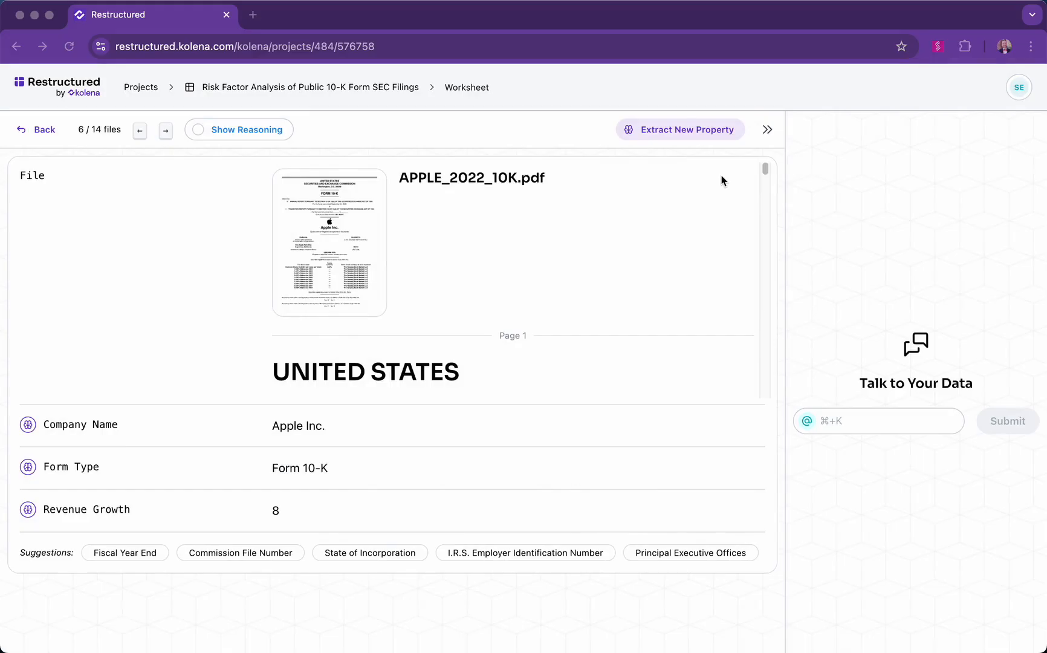
Step: Create a Profit Margin property from the content, preview its value and reasoning, and extract it
left_click(685, 130)
type("Profit")
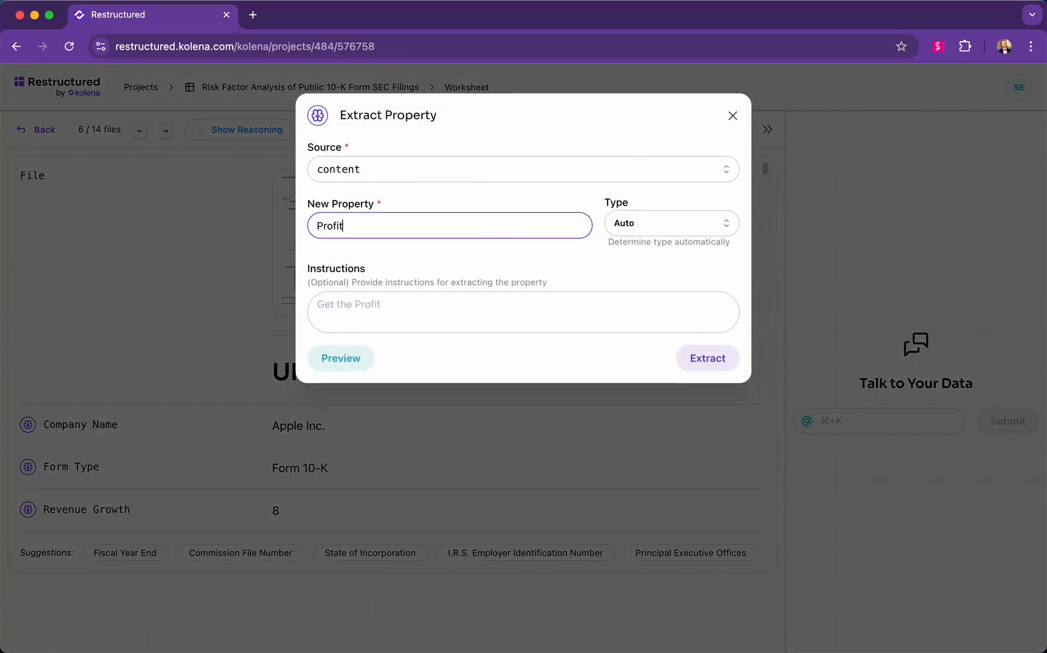
type(" Margin")
left_click(361, 365)
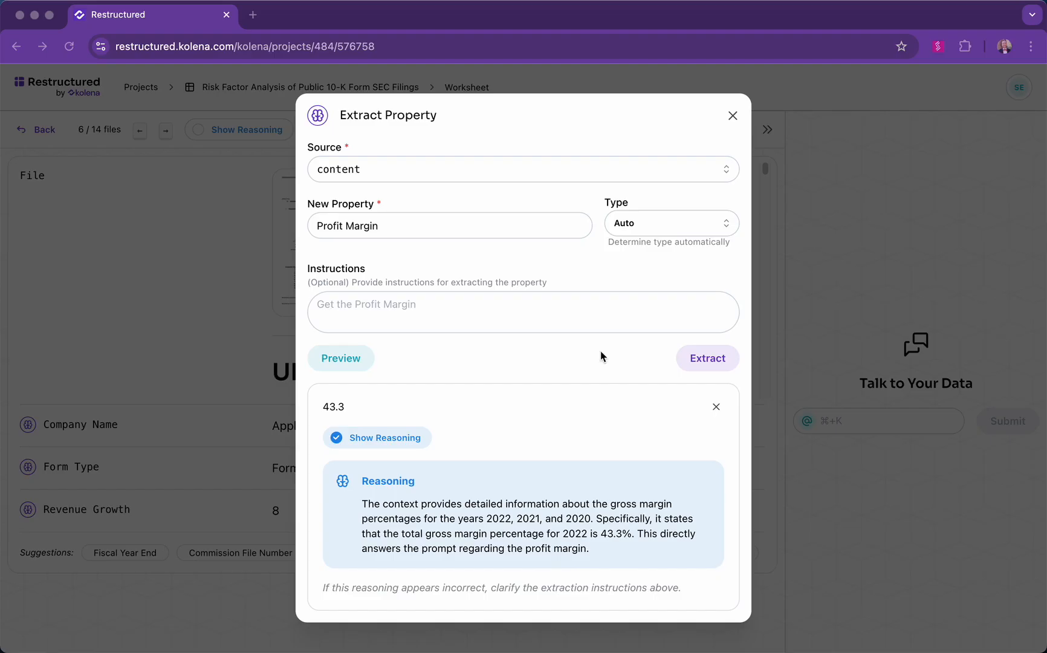
left_click(722, 361)
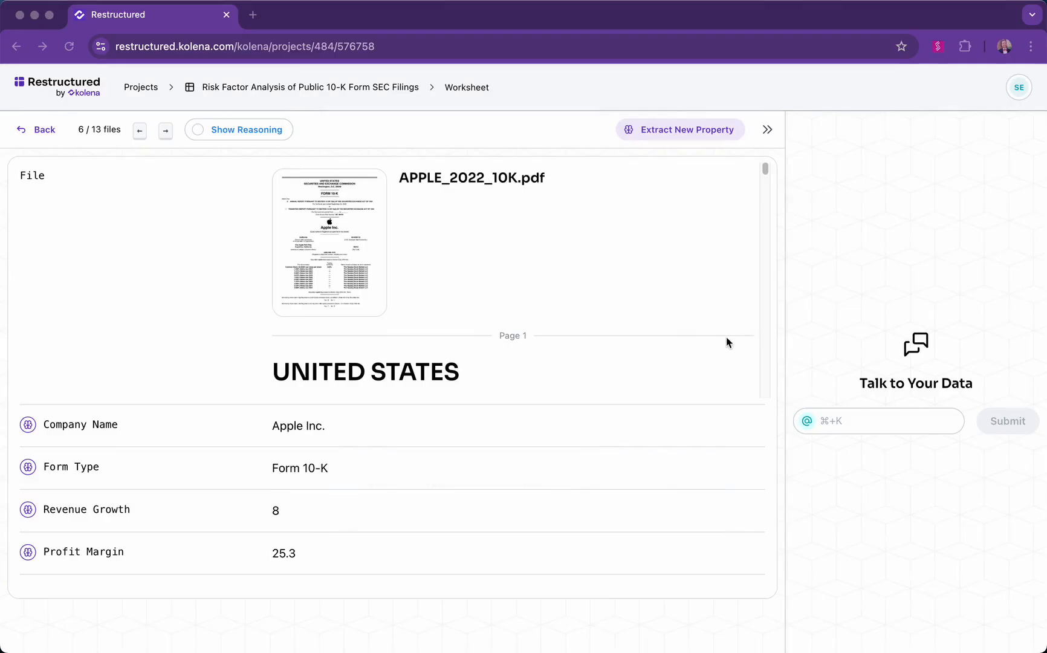
Step: Return to the worksheet and filter it with the query "companies have both positive revenue growth and positive profit margins"
left_click(35, 139)
left_click(35, 144)
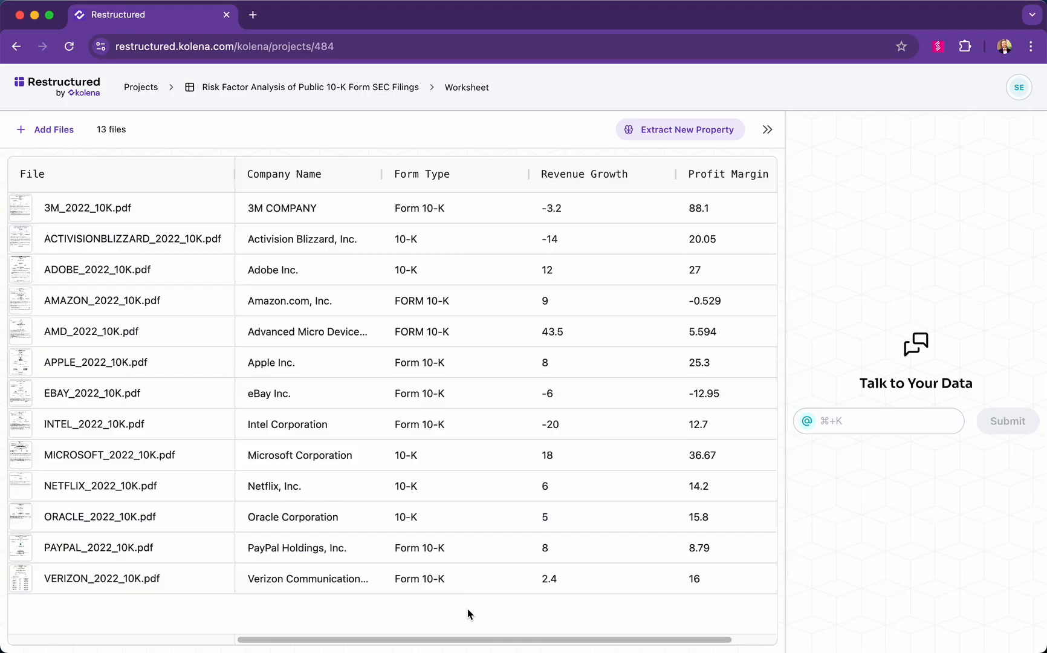
left_click(808, 423)
left_click(872, 501)
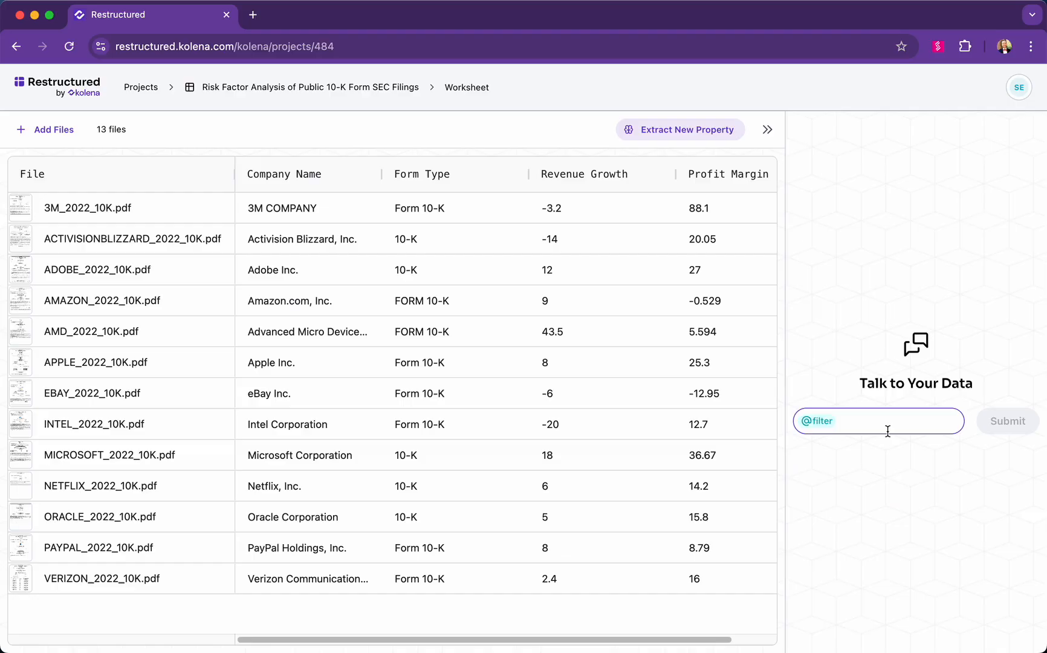
type("companies hav")
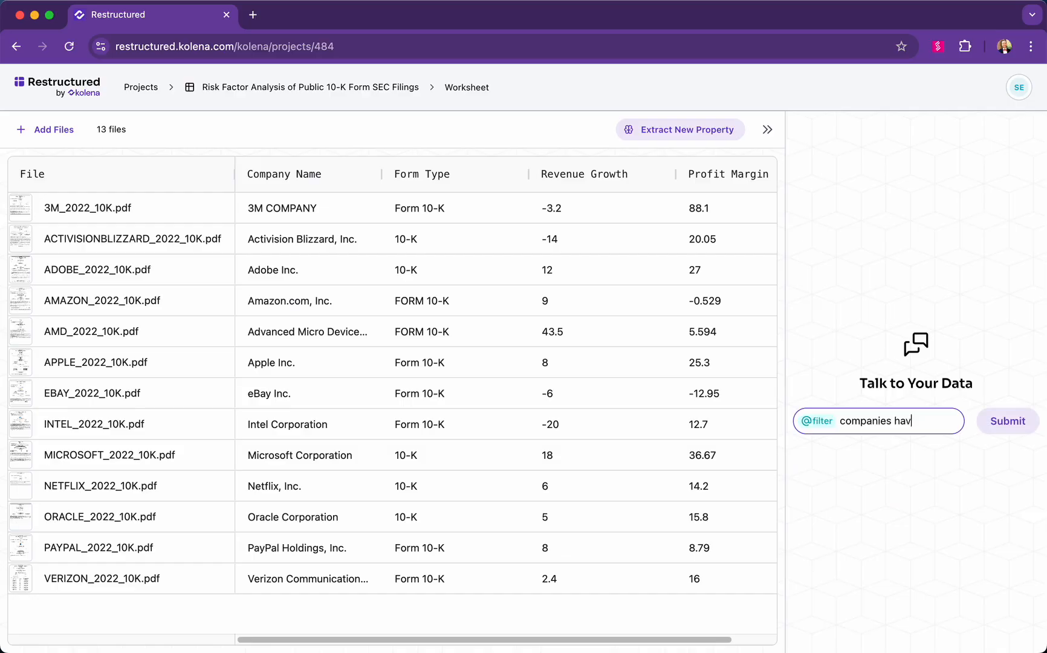
type("e both positive ")
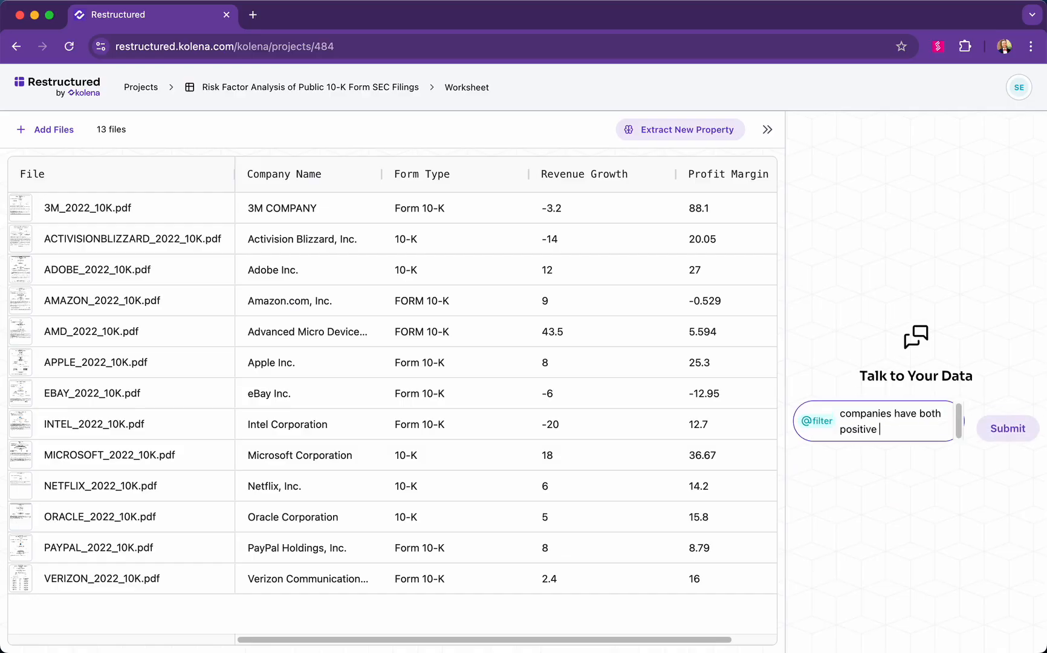
type("revenue growth and posi")
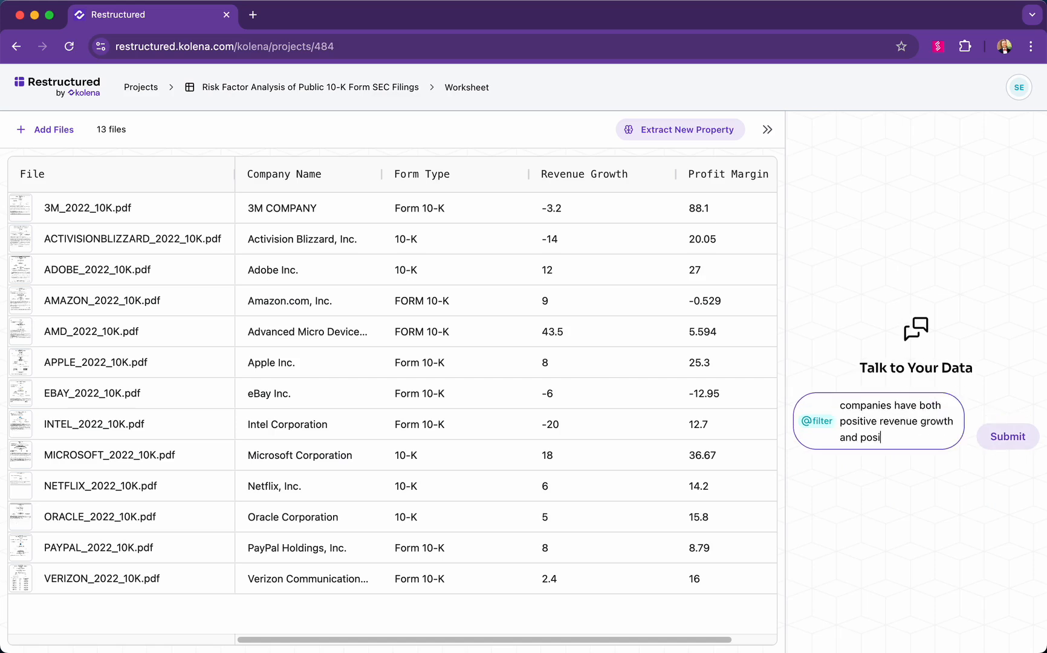
type("tive profit margins")
key("Return")
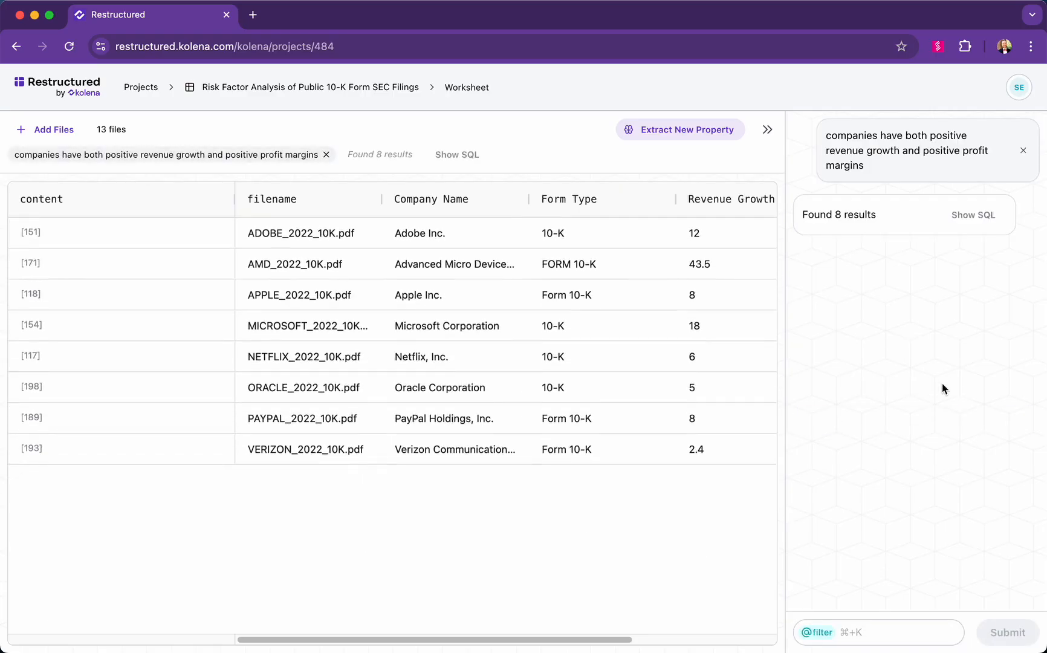
Step: Examine the Revenue Growth and Profit Margin columns of the filtered files and the SQL behind the filter
left_click_drag(456, 639, 598, 641)
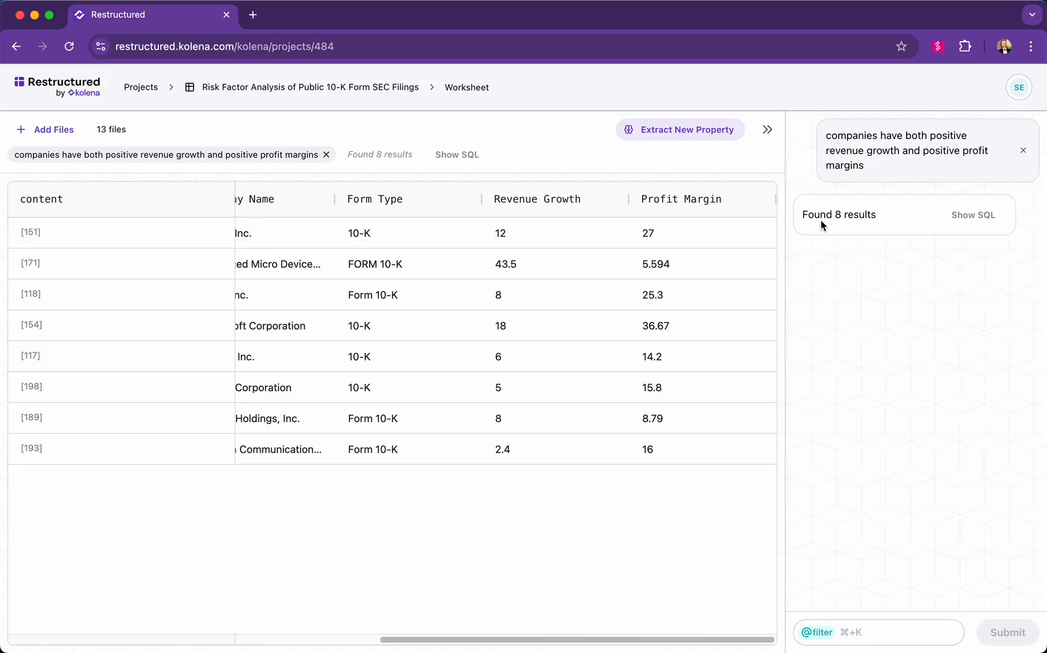
left_click(966, 216)
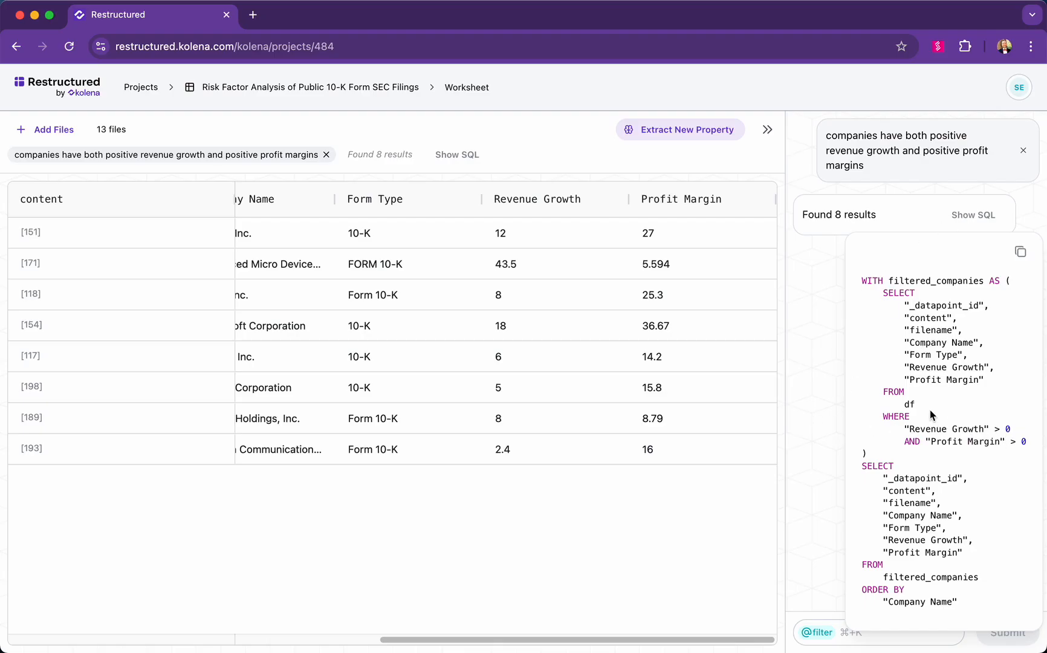
left_click(820, 349)
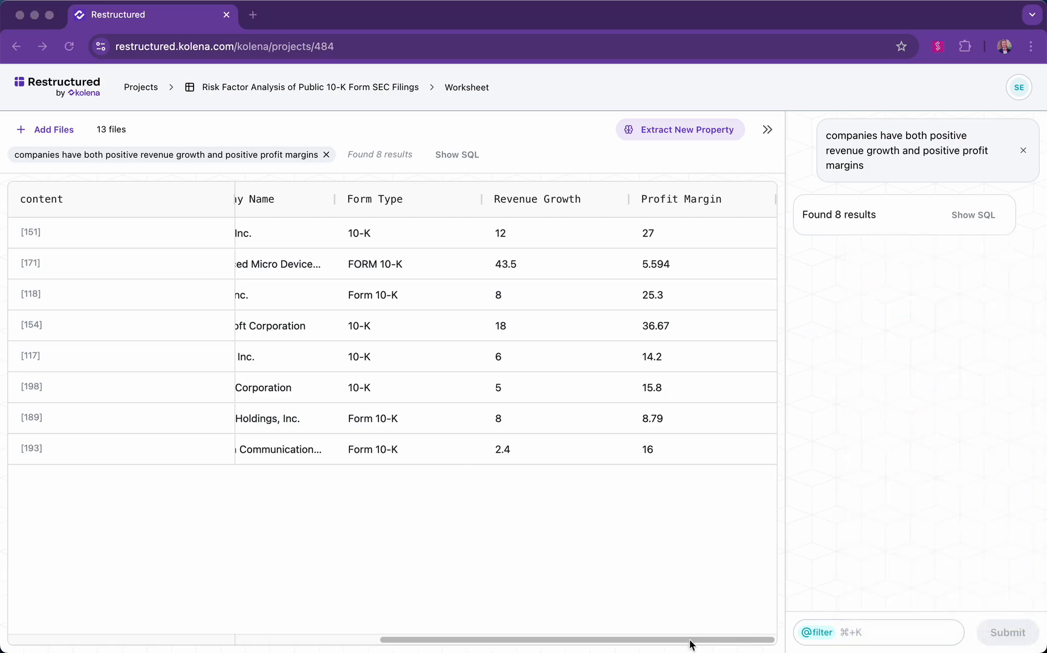
left_click_drag(692, 640, 506, 645)
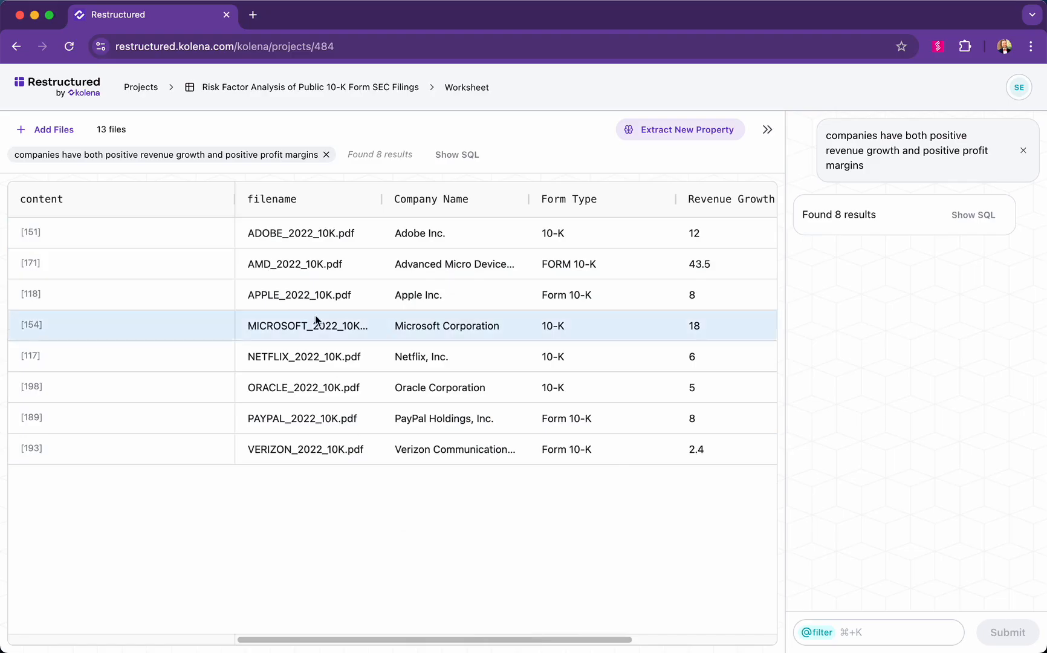
Step: Preview and extract a Market Risks property for the Apple filing with instructions "Summarize as a bullet point list the market risks mentioned in the report."
left_click(115, 299)
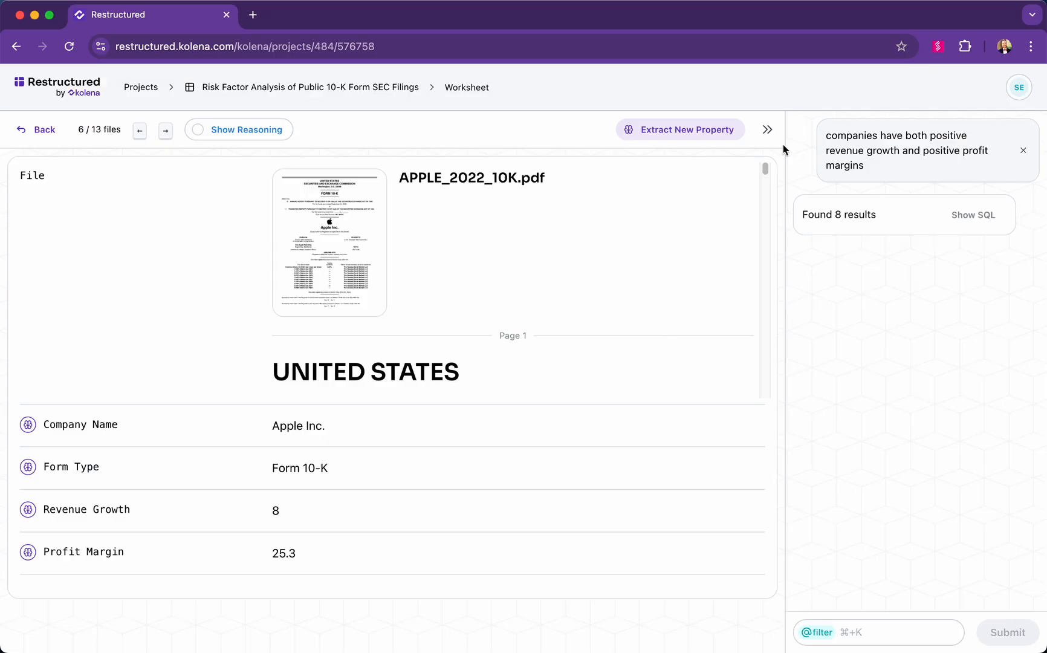
left_click(767, 130)
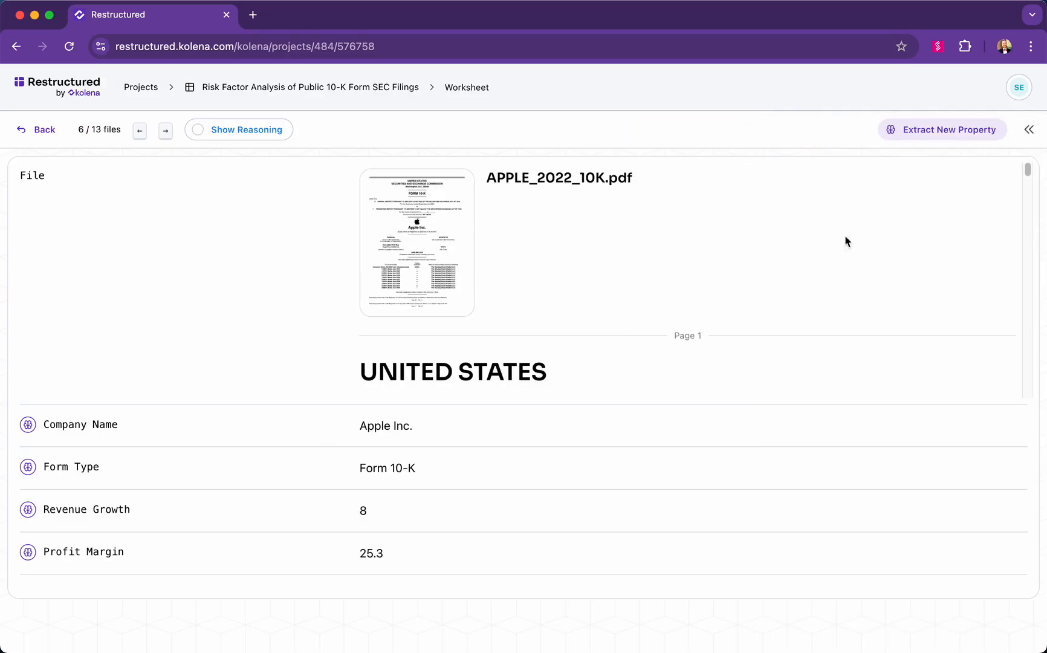
left_click(951, 134)
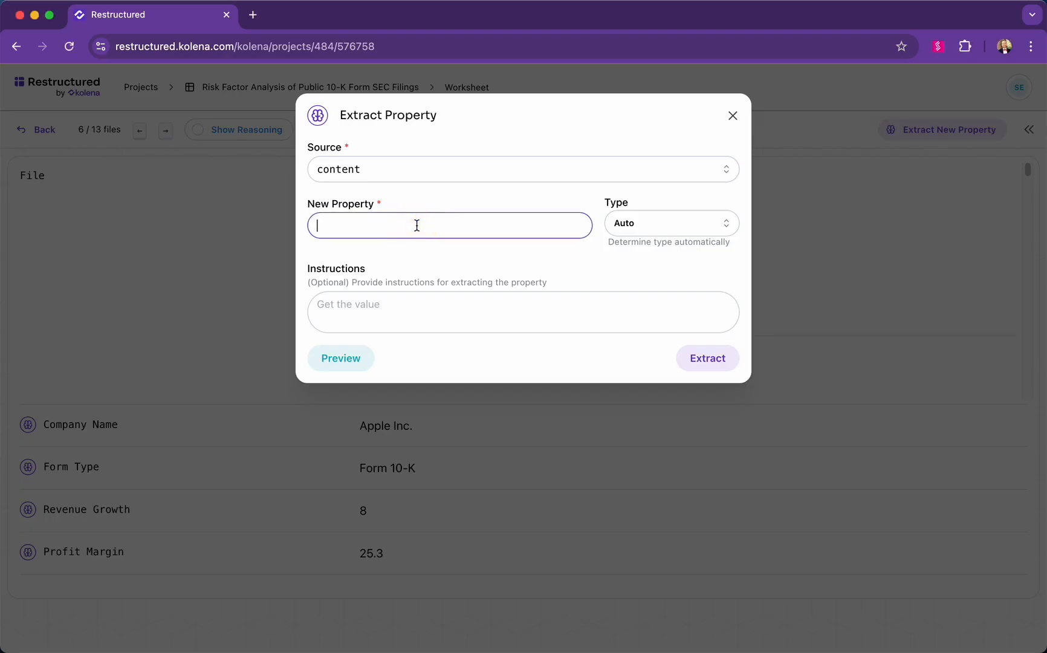
type("Market Risks")
left_click(399, 303)
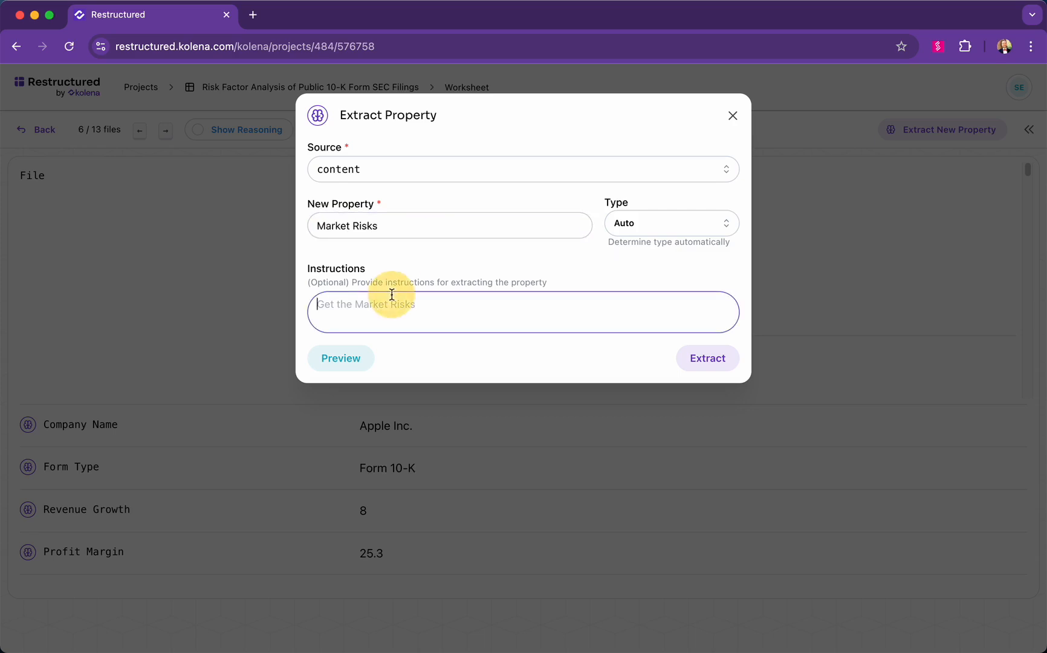
type("Summarize as a bullet point list the market risks mentioned in the report.")
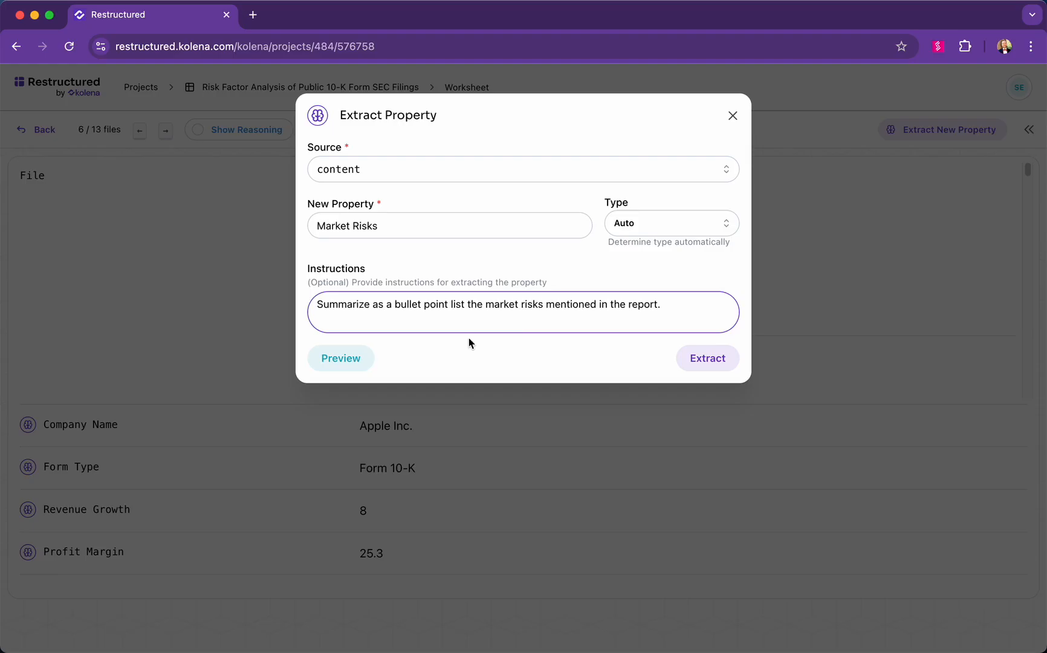
left_click(342, 361)
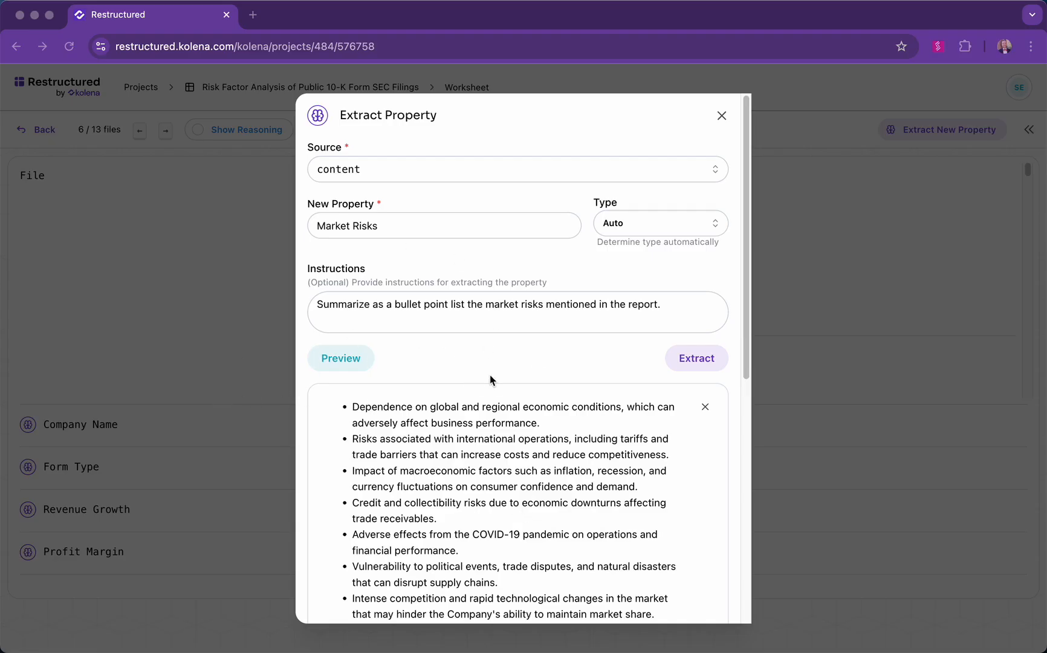
left_click(525, 326)
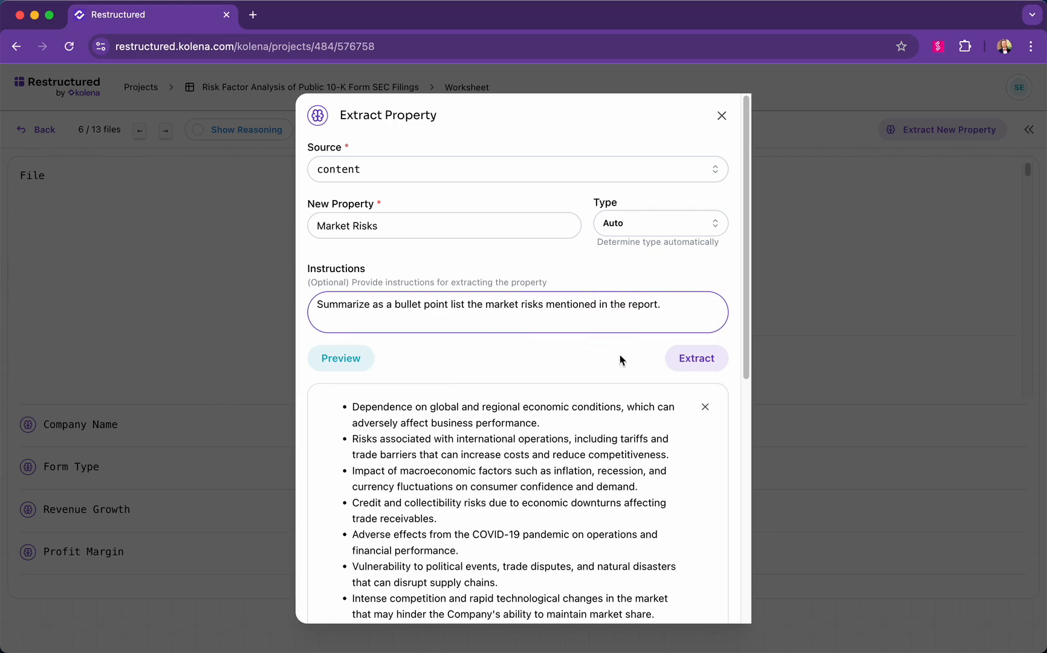
left_click(692, 363)
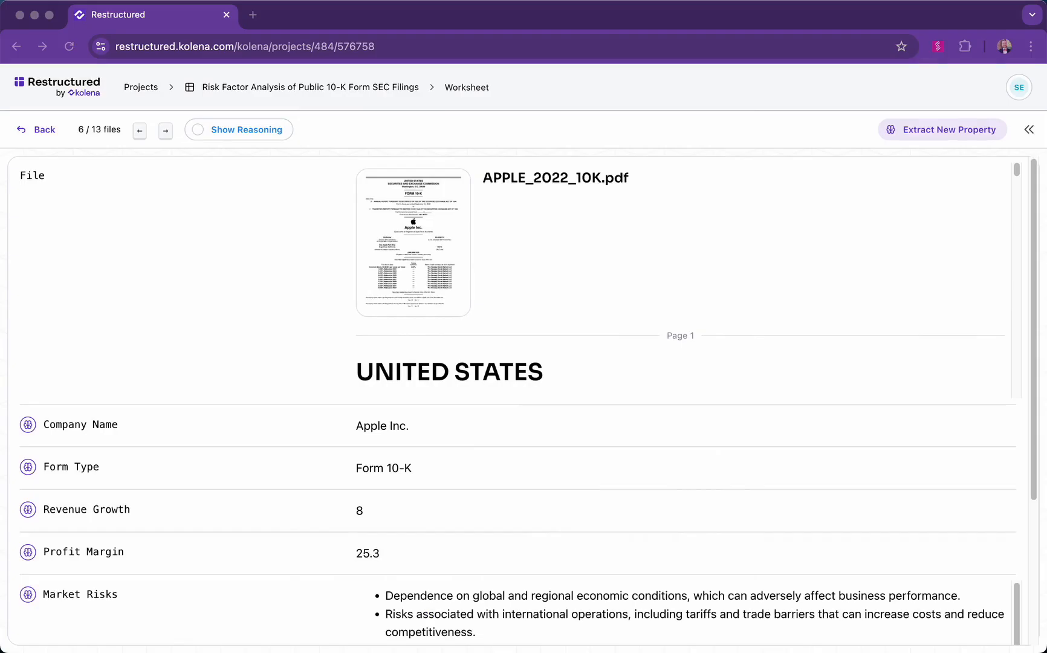
Step: Summarize the file content into an "operational dependencies" property, using the keyword "operational dependencies" and a short length, after previewing the summary
left_click(32, 210)
left_click(63, 176)
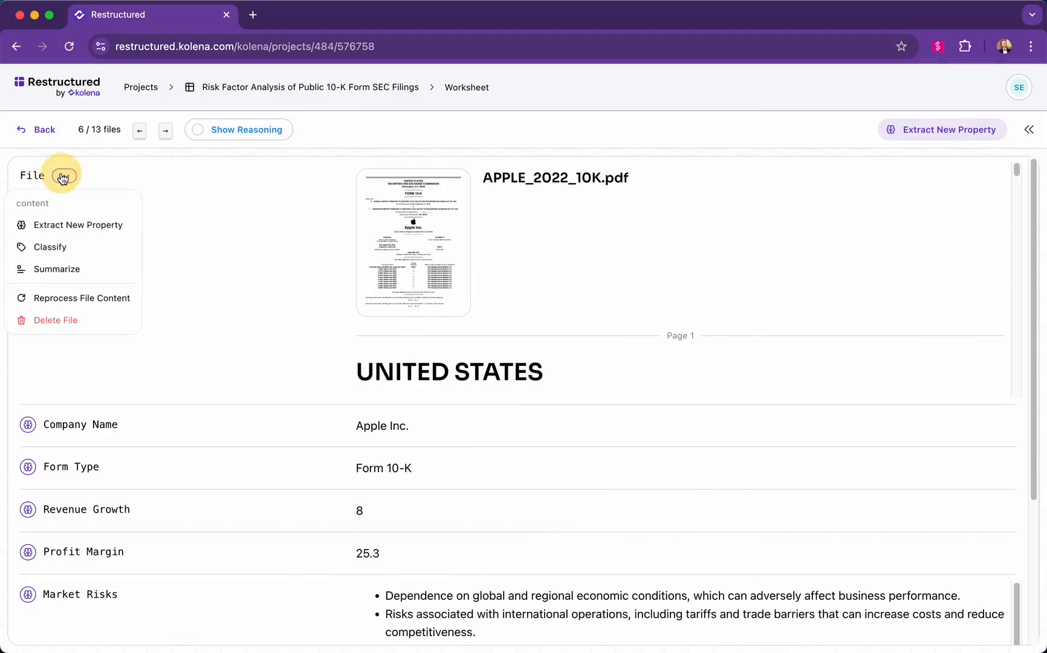
left_click(103, 272)
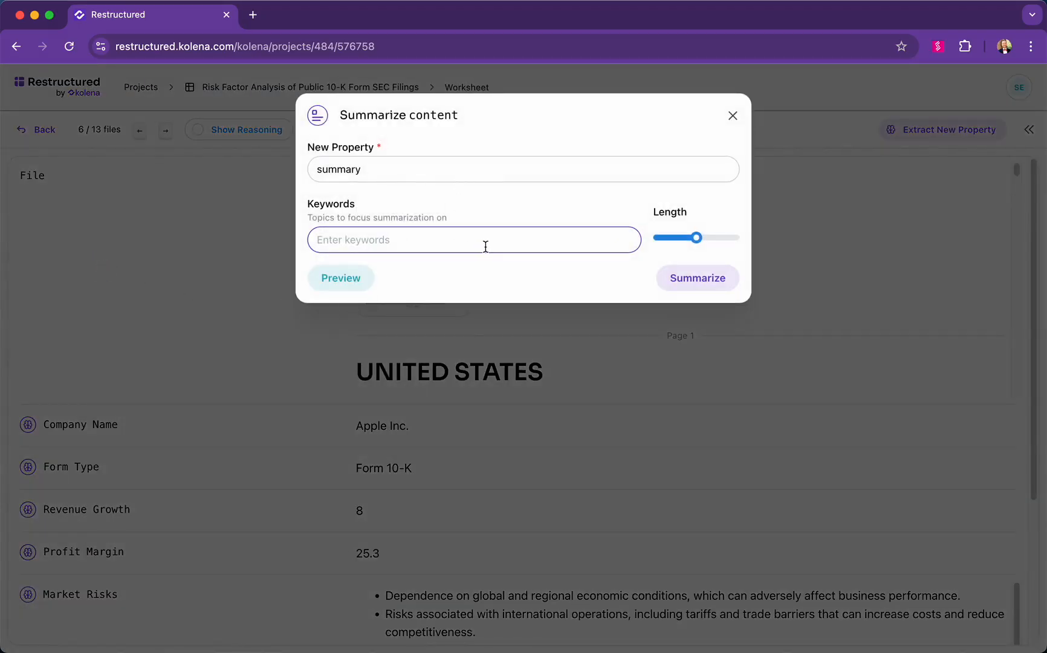
type("operational dependencies")
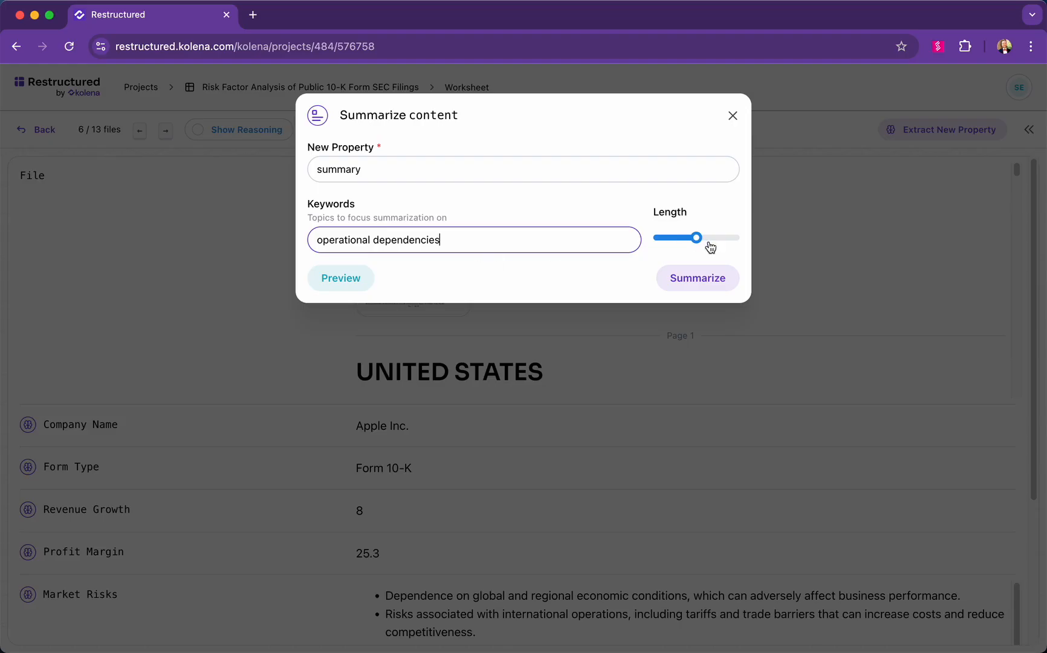
left_click_drag(699, 242, 663, 237)
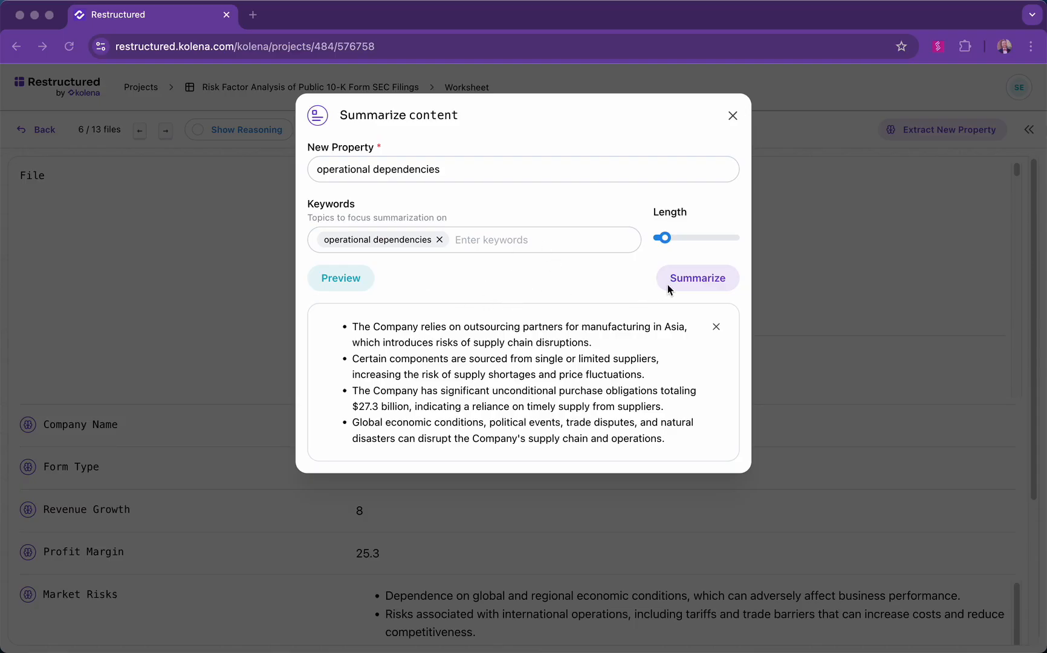
left_click(704, 289)
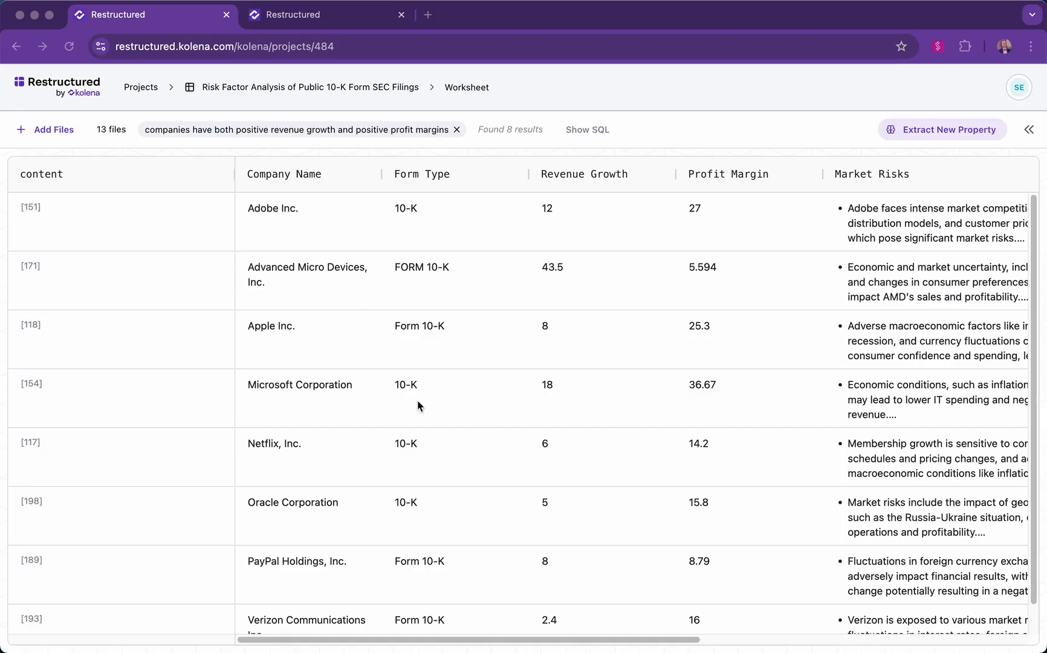
Step: Review the Market Risks and Operational Dependencies columns of the filtered files and remove the revenue growth and profit margin filter
left_click_drag(435, 640, 759, 646)
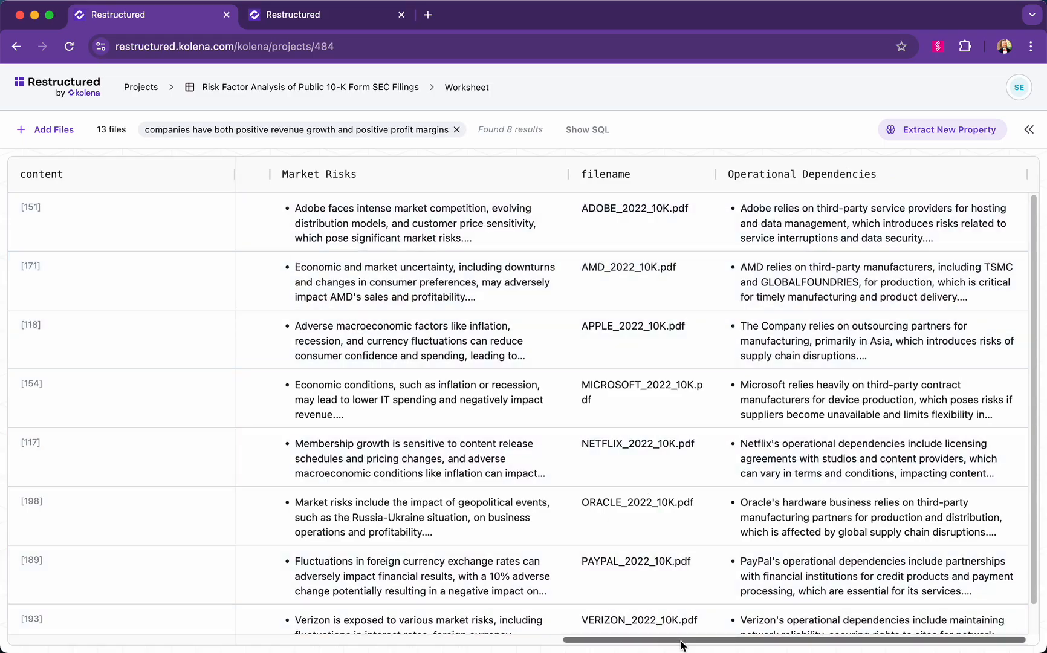
left_click_drag(682, 641, 357, 640)
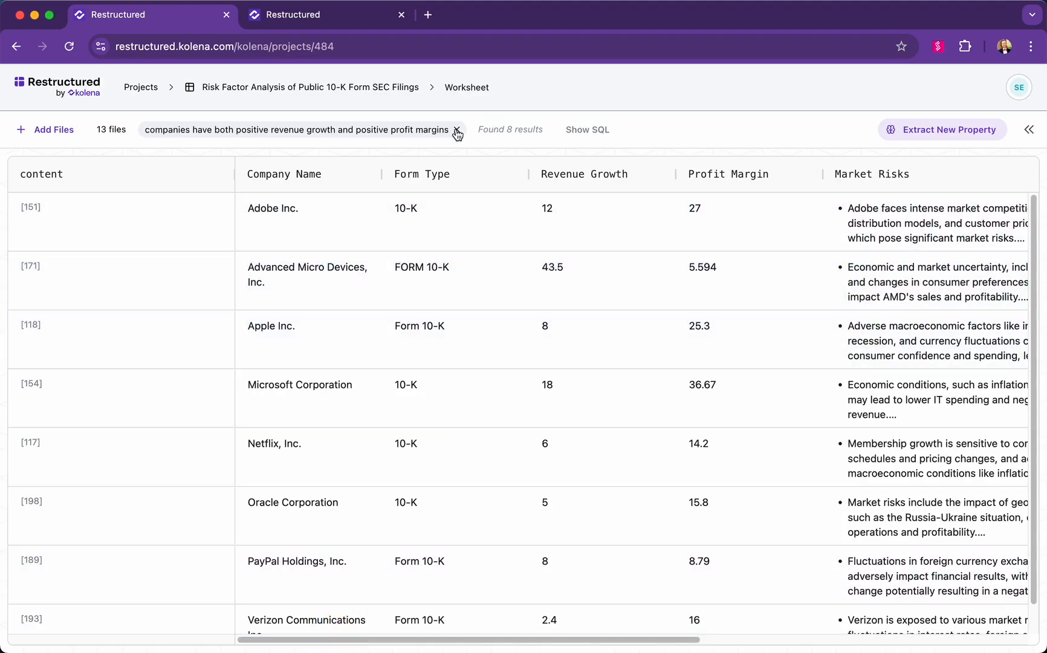
left_click(457, 131)
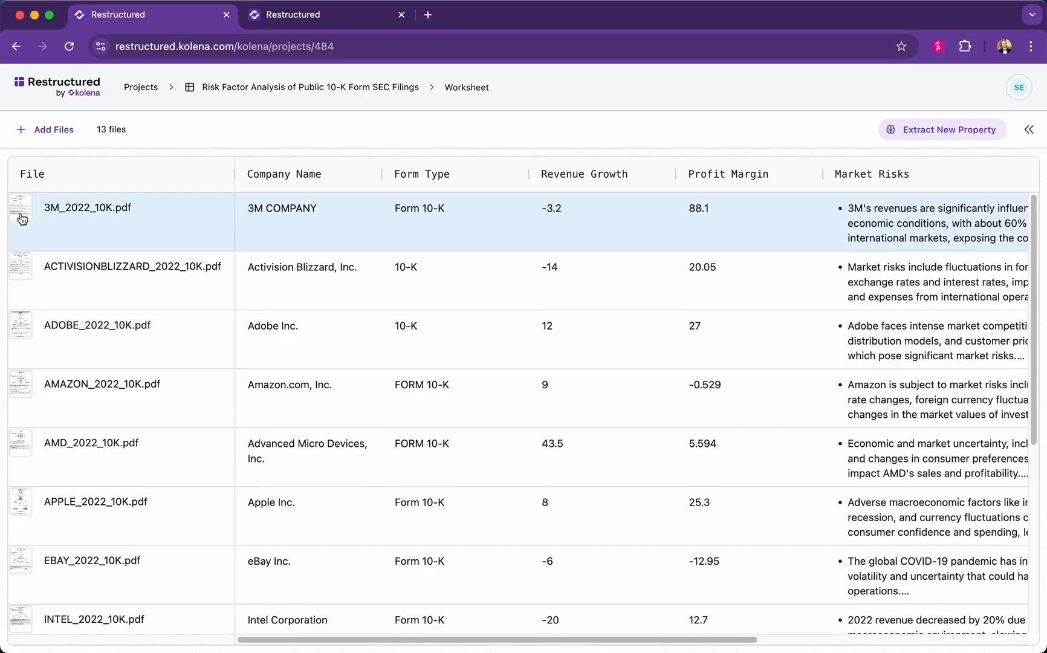
Step: View the source PDF of 3M_2022_10K.pdf, close it, and look over the Market Risks and Operational Dependencies columns for all files
left_click(21, 213)
scroll(293, 466, "down", 10)
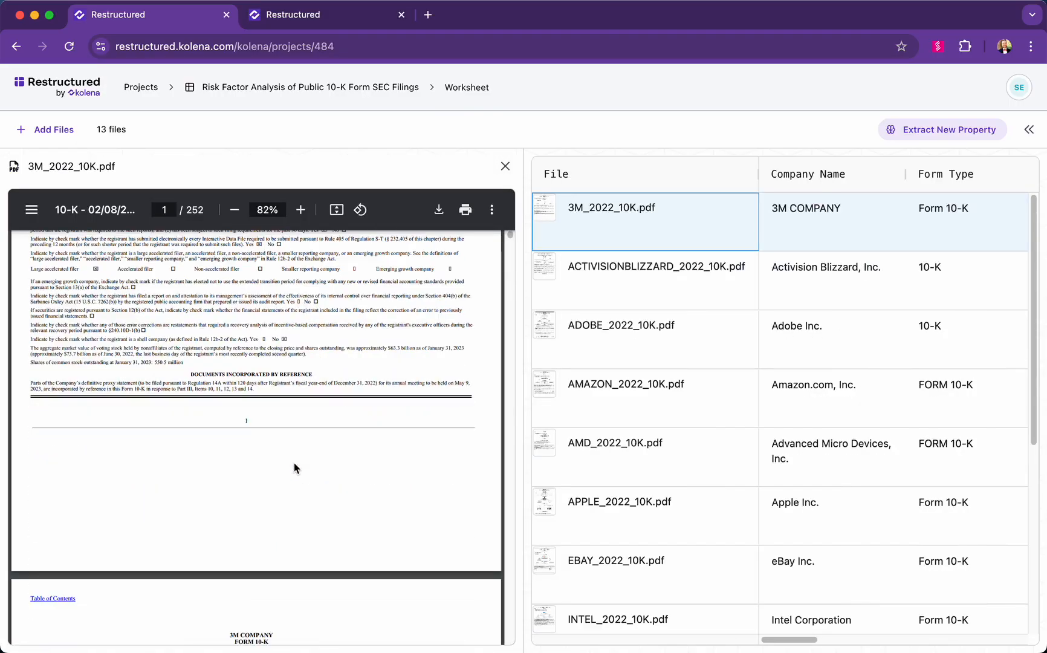
scroll(293, 463, "up", 10)
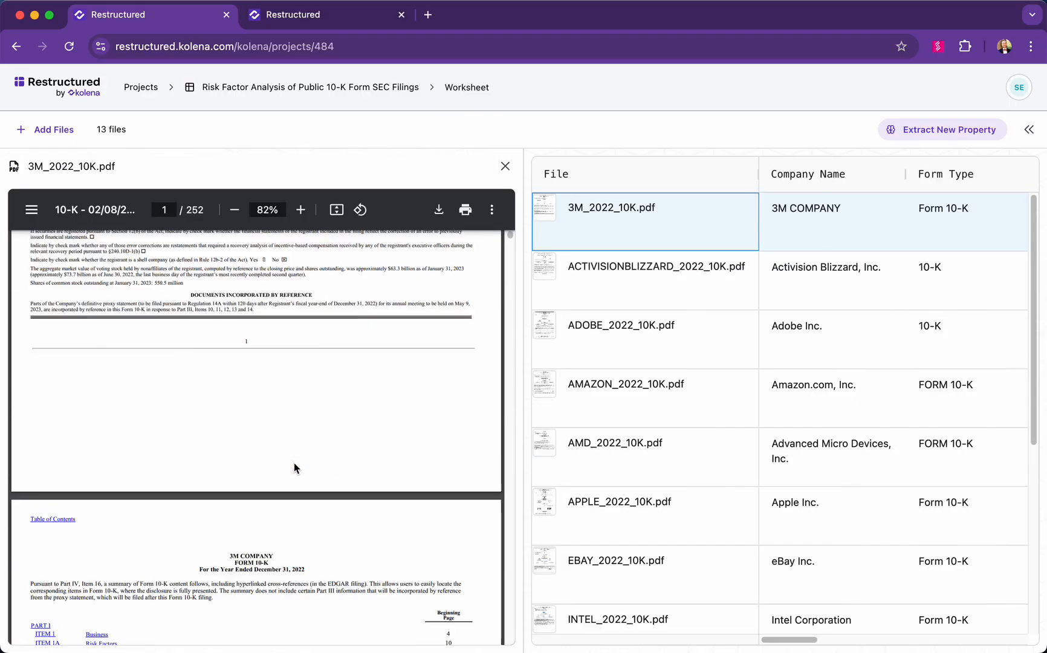
left_click(506, 171)
left_click_drag(454, 644, 761, 644)
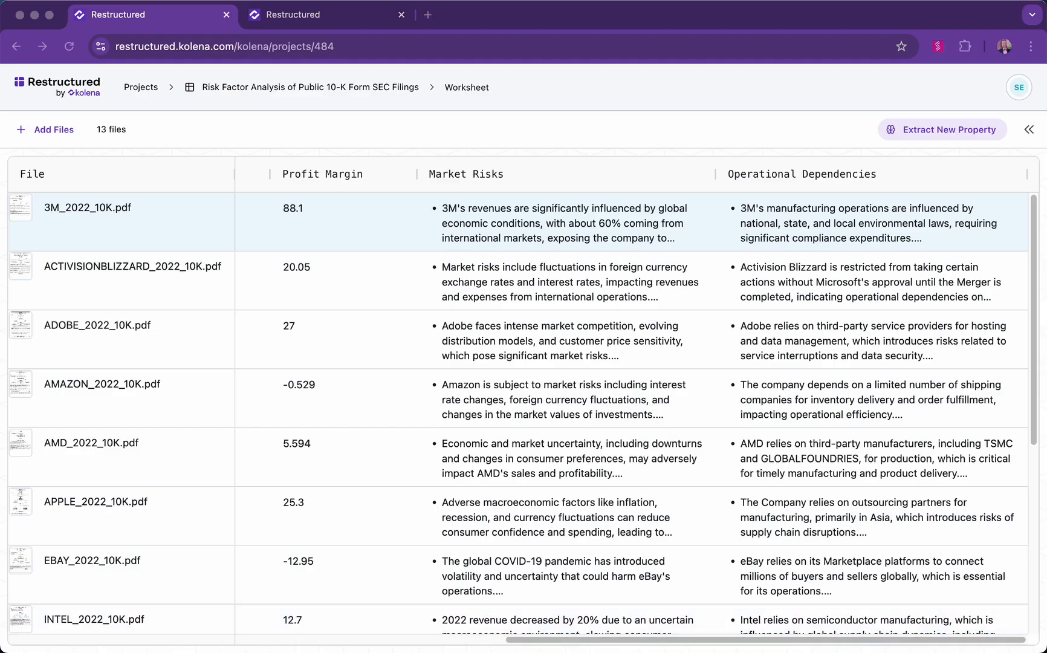
Step: Switch the data assistant to chat mode and ask "Which companies show the strongest financial health based on revenue growth and profit margins?"
left_click(1029, 130)
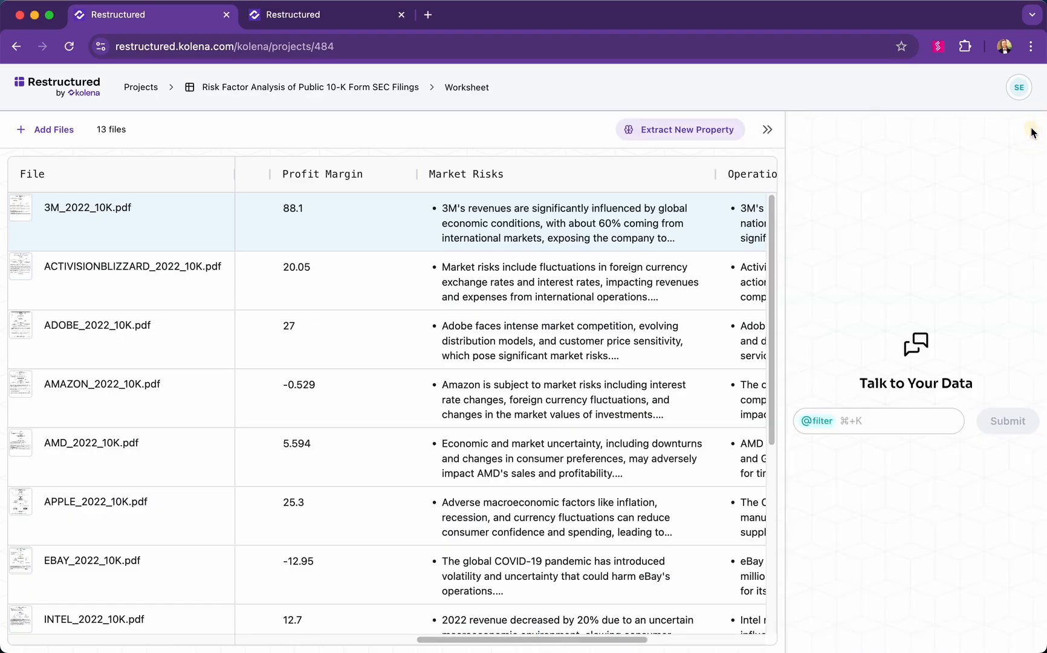
left_click(820, 431)
left_click(826, 472)
left_click(876, 430)
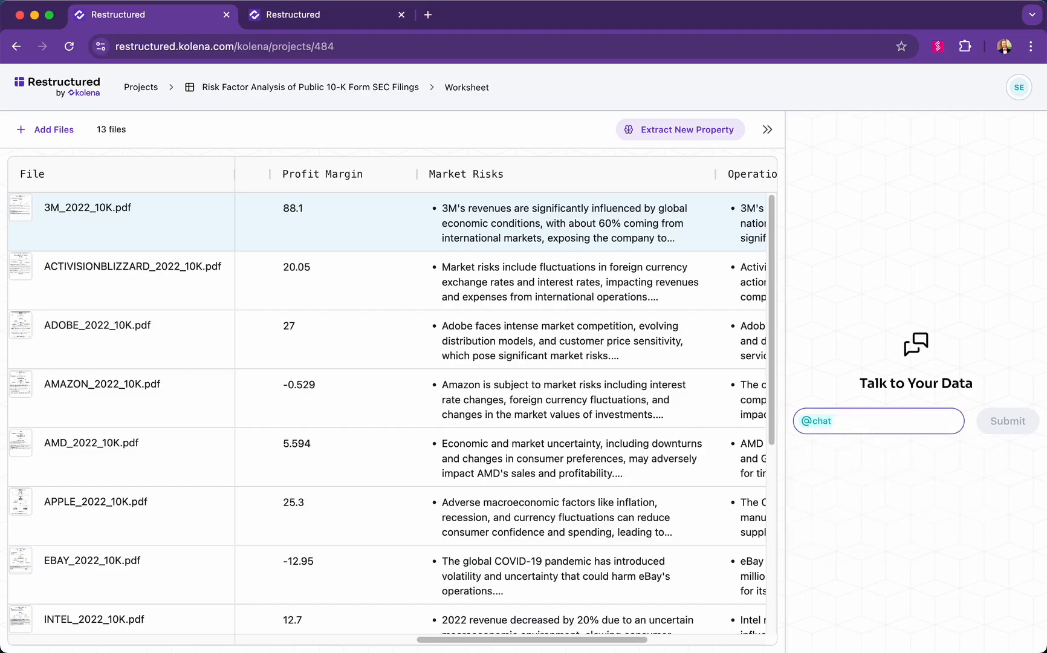
scroll(386, 399, "left", 3)
left_click(877, 421)
type("Which companies show the strongest financial health based on revenue growth and profit margins?")
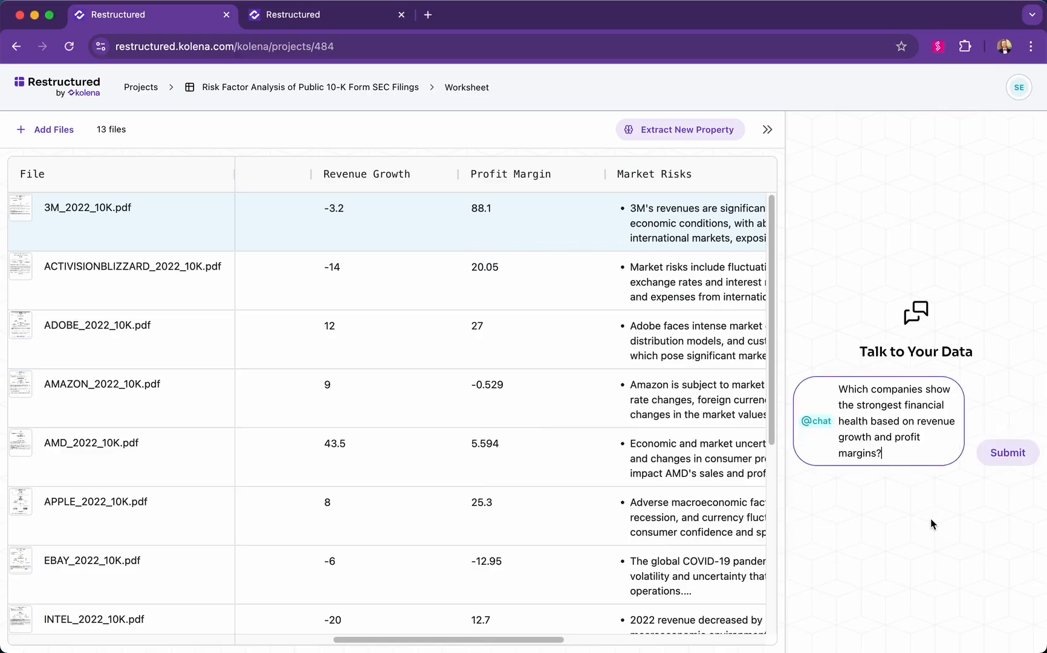
left_click(1017, 462)
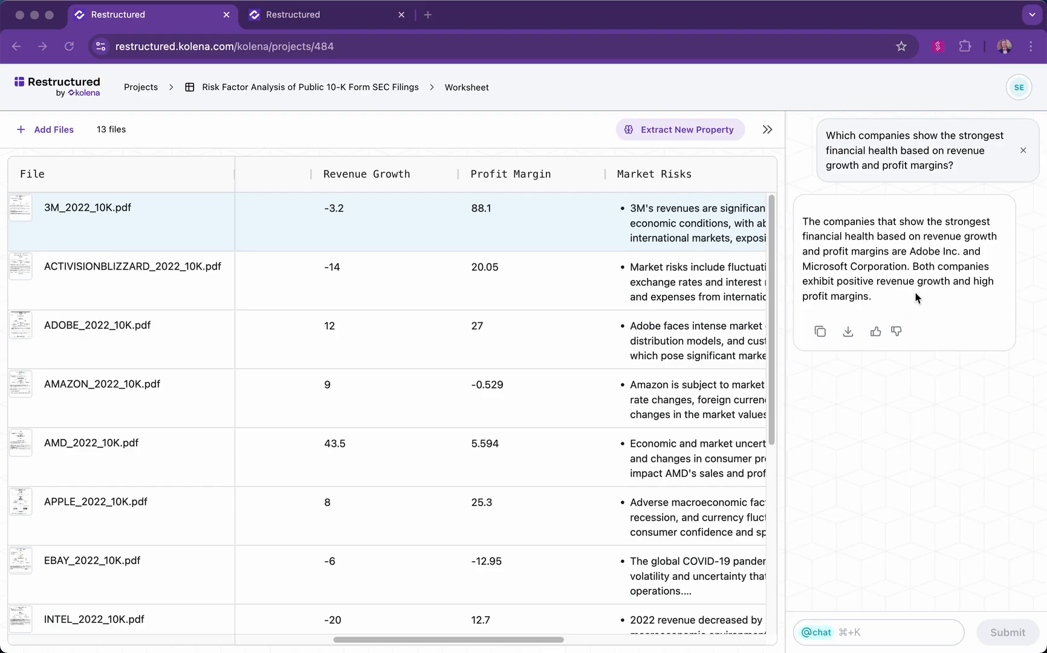
Step: Clear the previous question, ask "What are the most commonly mentioned risks across all the companies?" and read through the answer
left_click(1023, 150)
left_click(885, 426)
type("What are the most commonly mentioned risks across all the companies?")
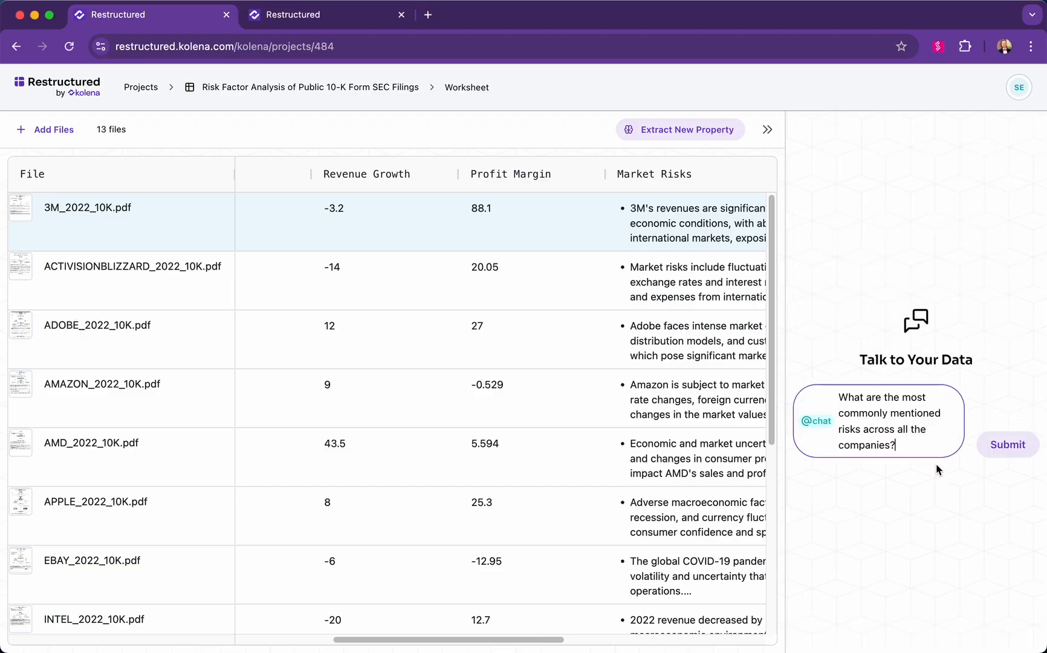
left_click(1016, 456)
left_click_drag(547, 639, 657, 639)
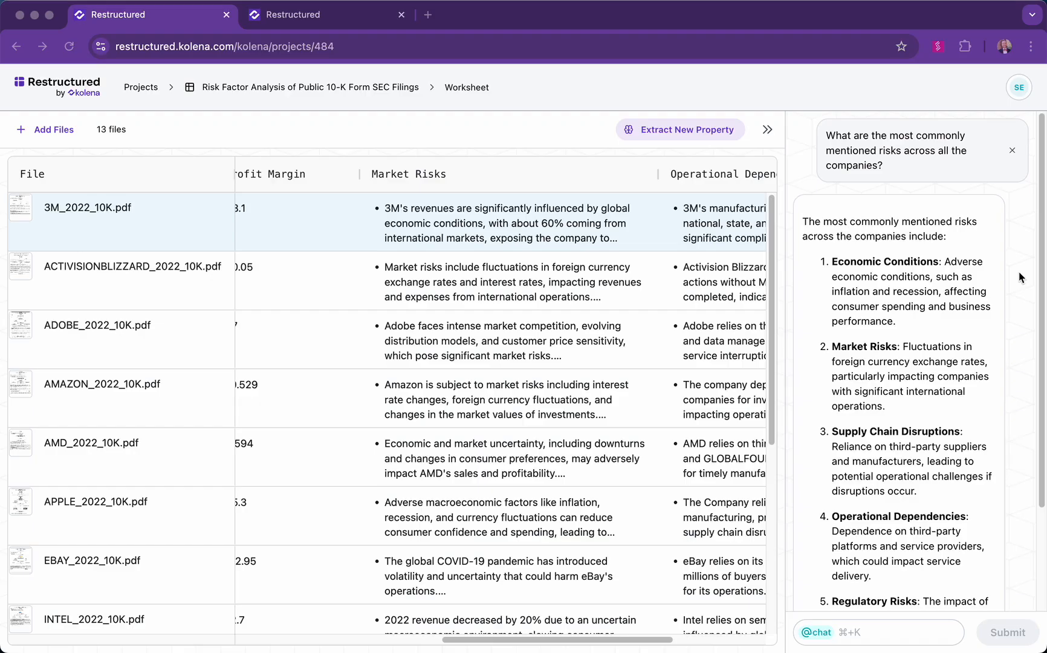
scroll(1020, 277, "down", 2)
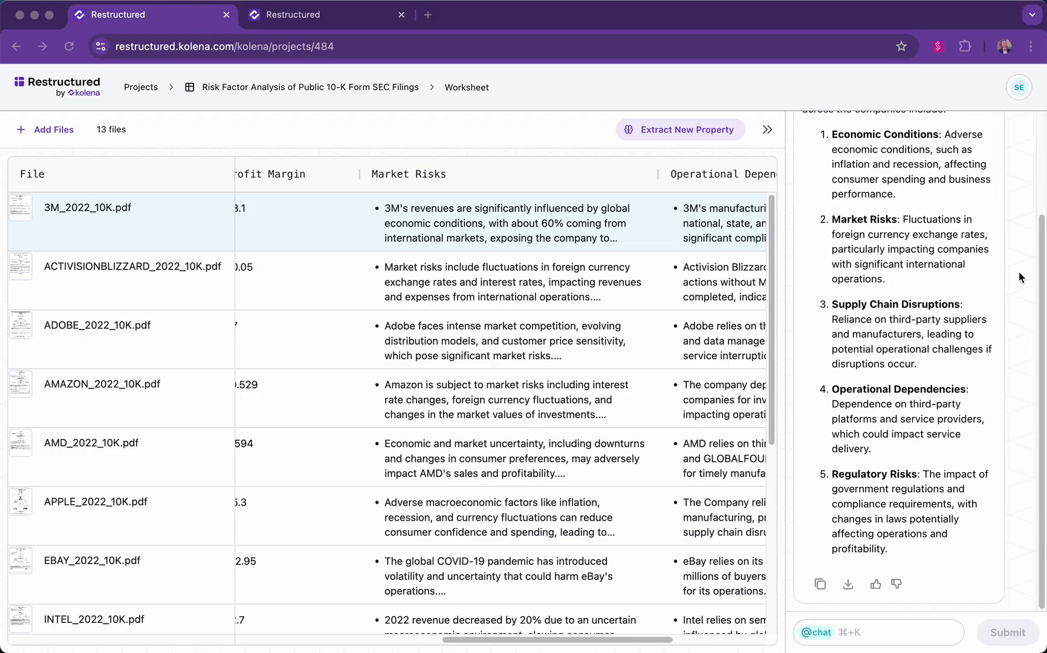
scroll(1015, 331, "up", 2)
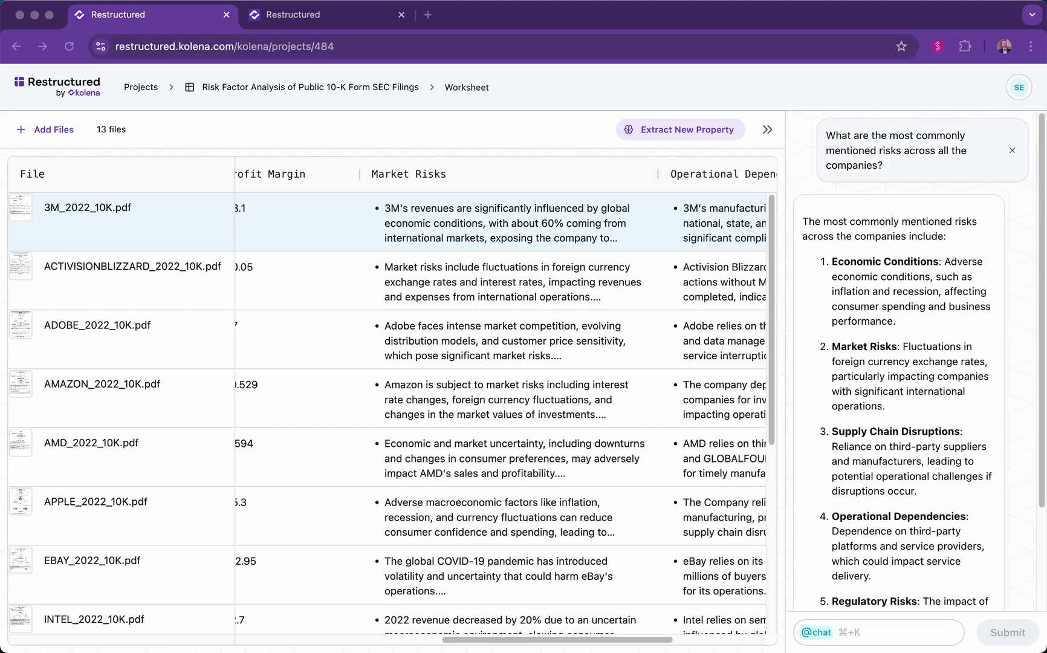
Step: Clear the chat, widen it and submit "Create a summary report including key risks per company, comparative financial metrics, aggregated industry trends, and recommendations for investment."
left_click(1011, 150)
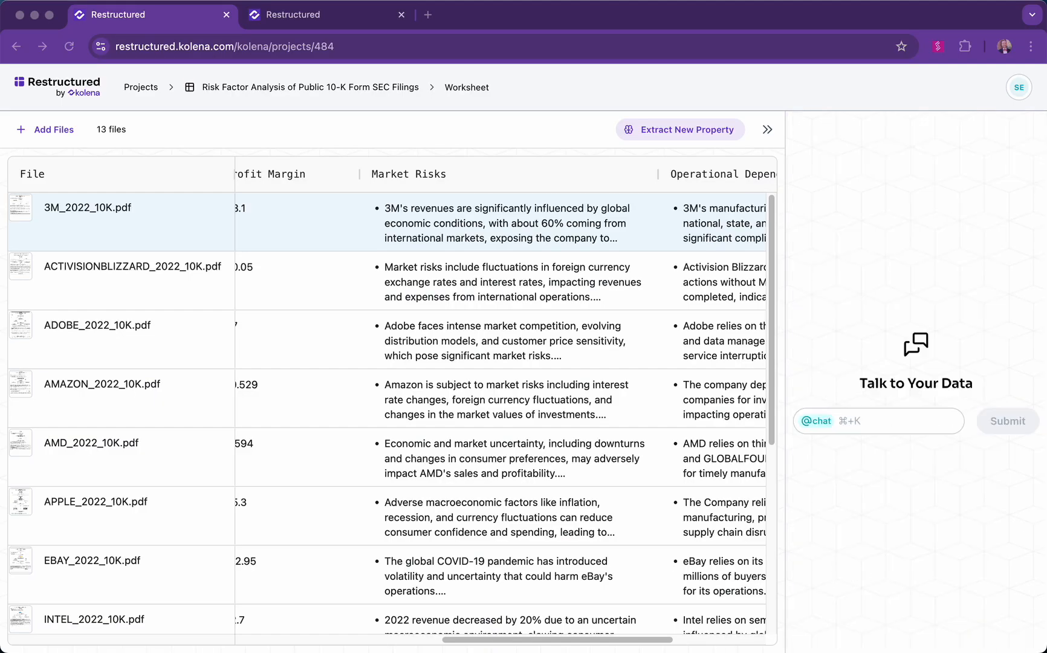
left_click(892, 426)
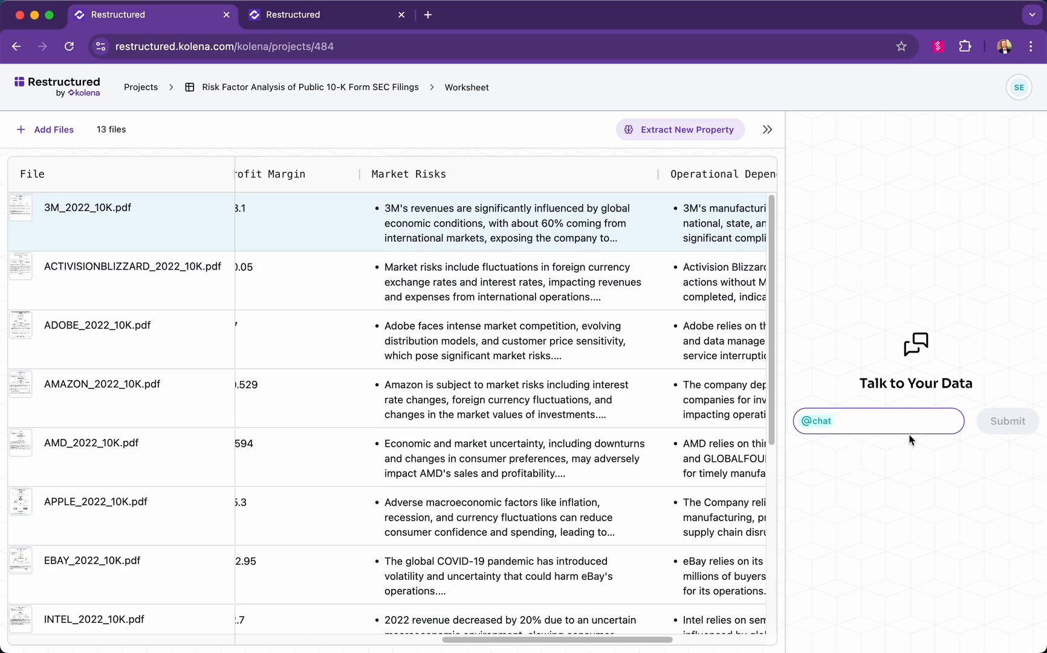
type("Create a summary report including key risks per company, comparative financial metrics, aggregated industry trends, and recommendations for investment.")
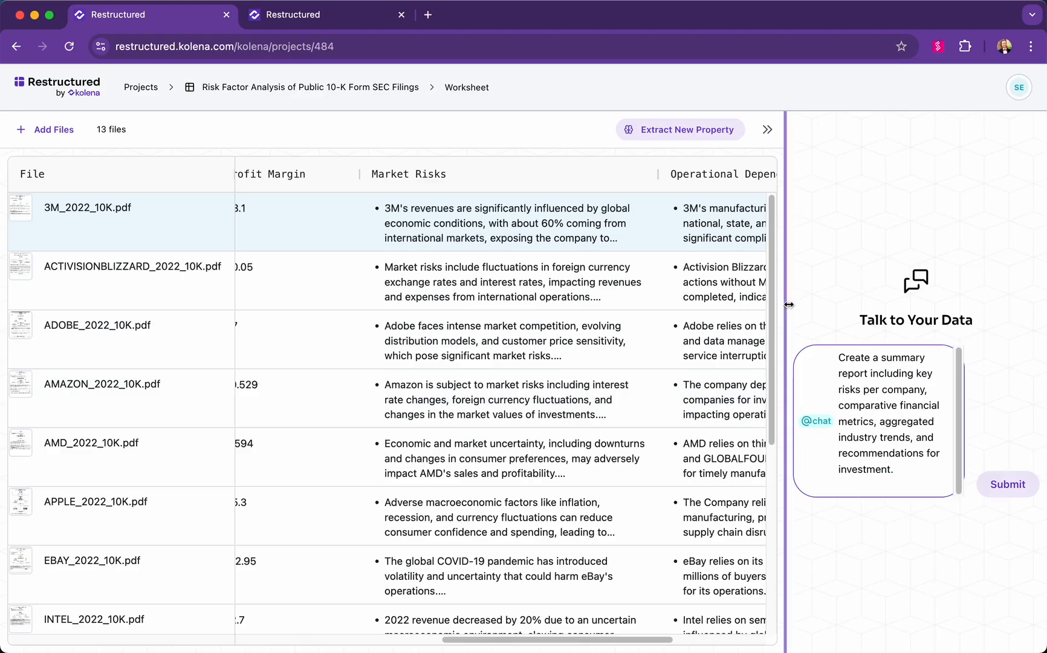
left_click_drag(785, 304, 571, 329)
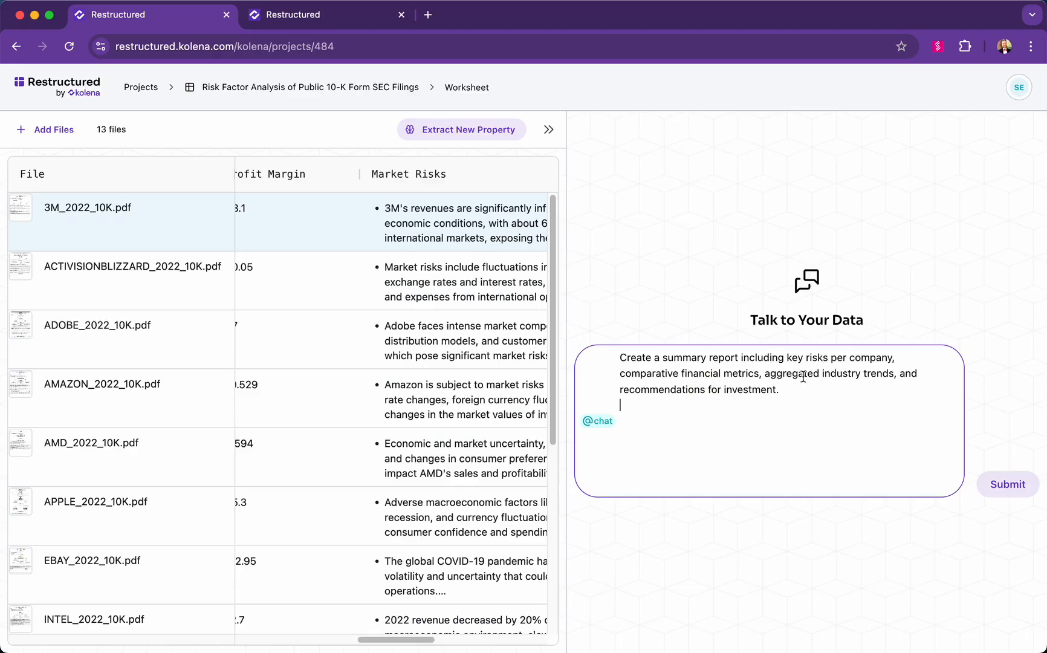
left_click(1008, 485)
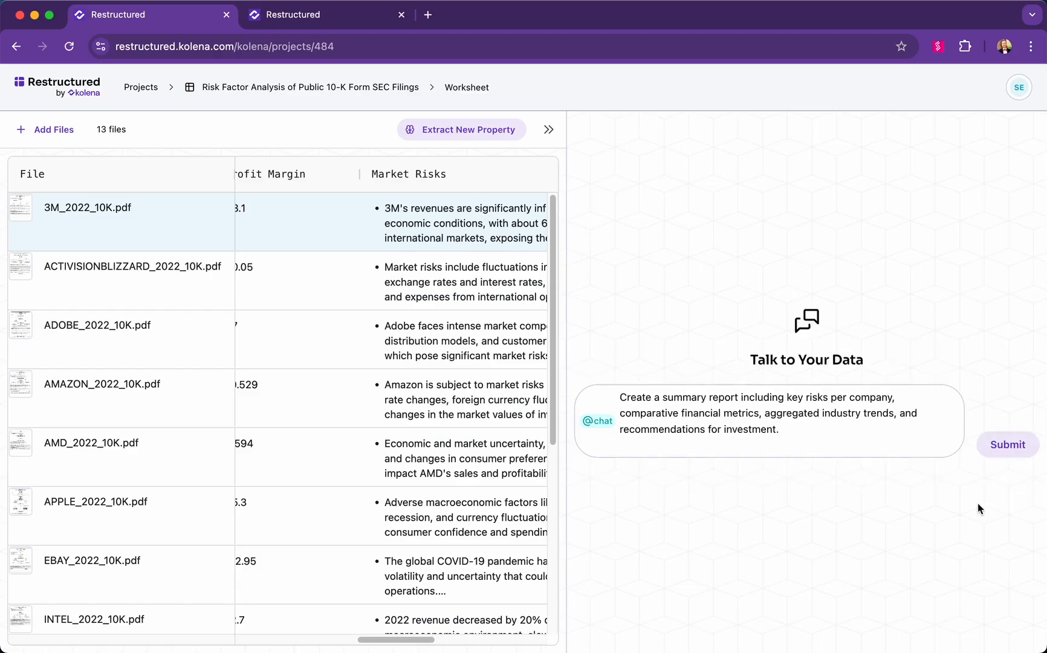
left_click(1002, 458)
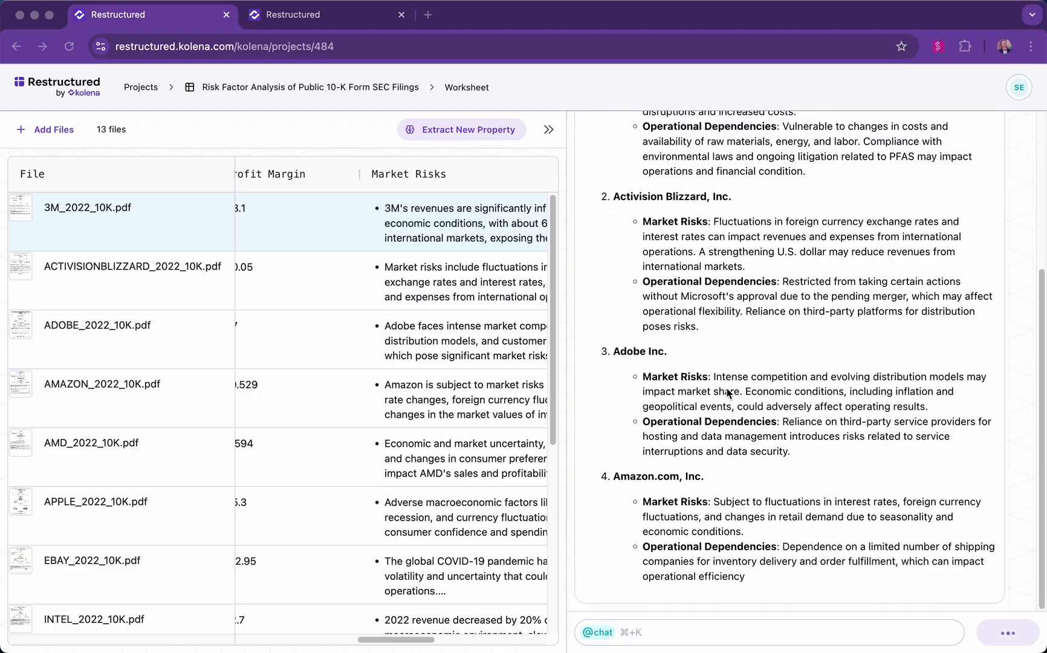
scroll(739, 387, "up", 6)
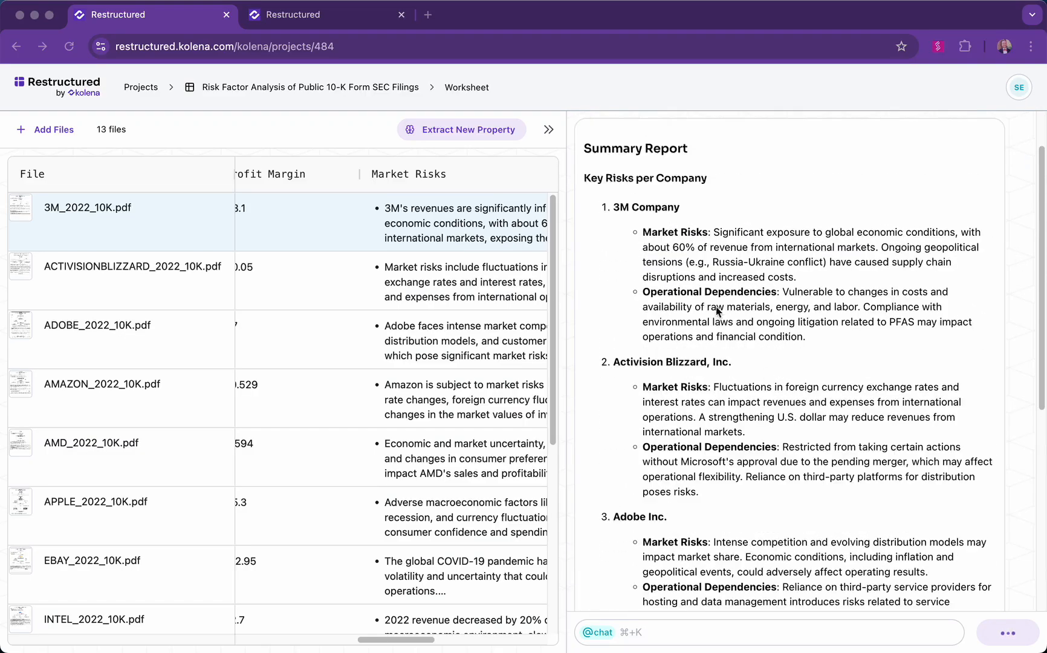
scroll(649, 347, "down", 3)
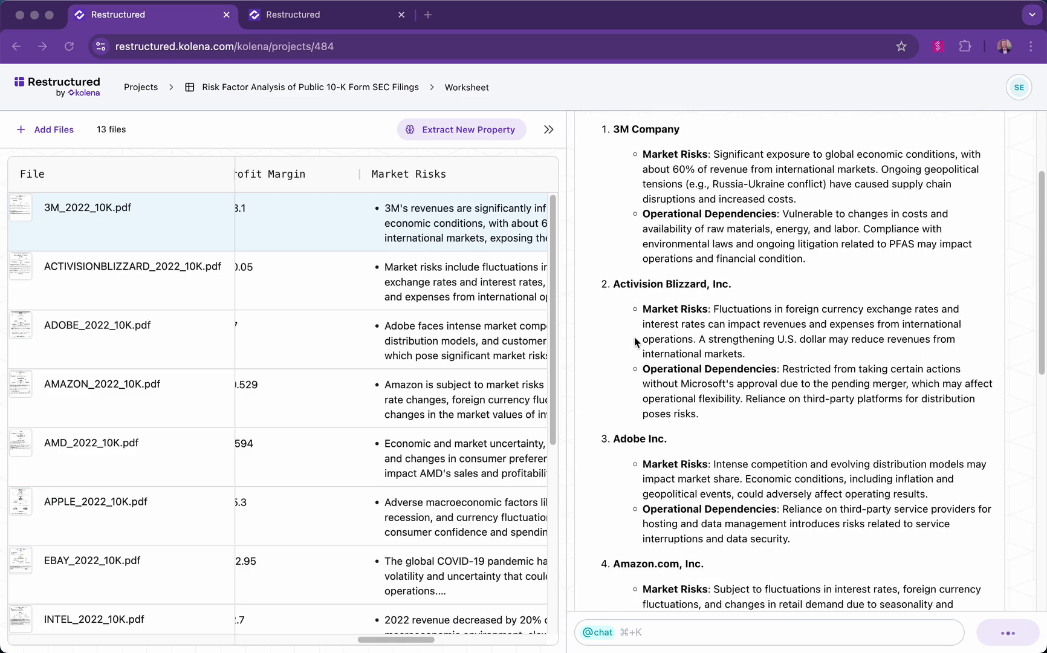
Step: Read through the generated summary report, covering the per-company risks, comparative financial metrics, aggregated industry trends and recommendations for investment
scroll(635, 342, "down", 10)
scroll(608, 379, "down", 7)
scroll(608, 379, "down", 3)
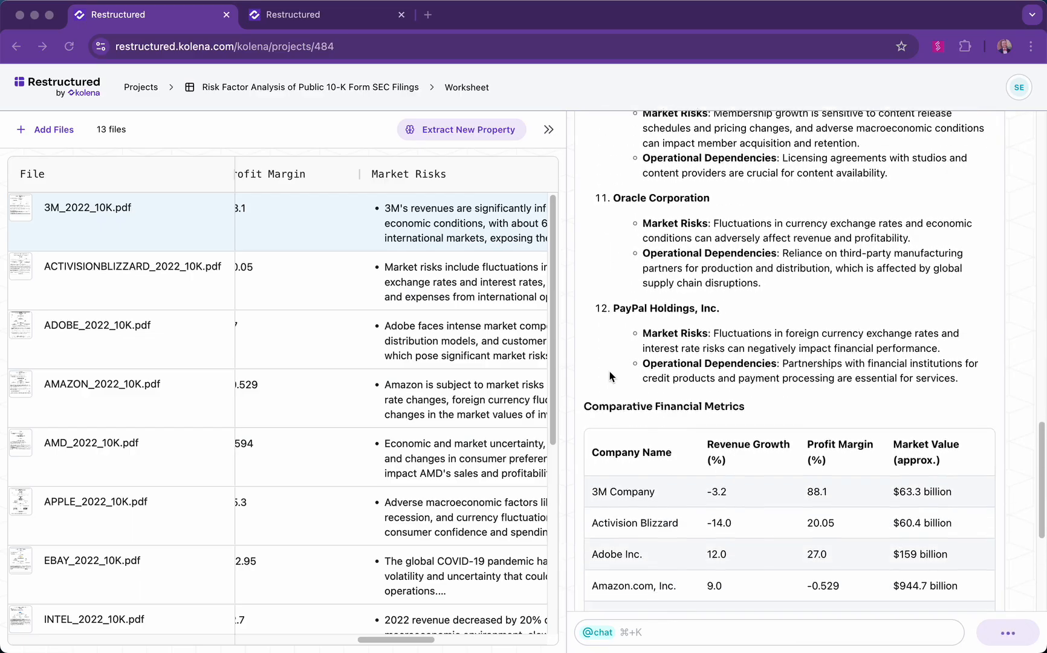
scroll(610, 376, "down", 4)
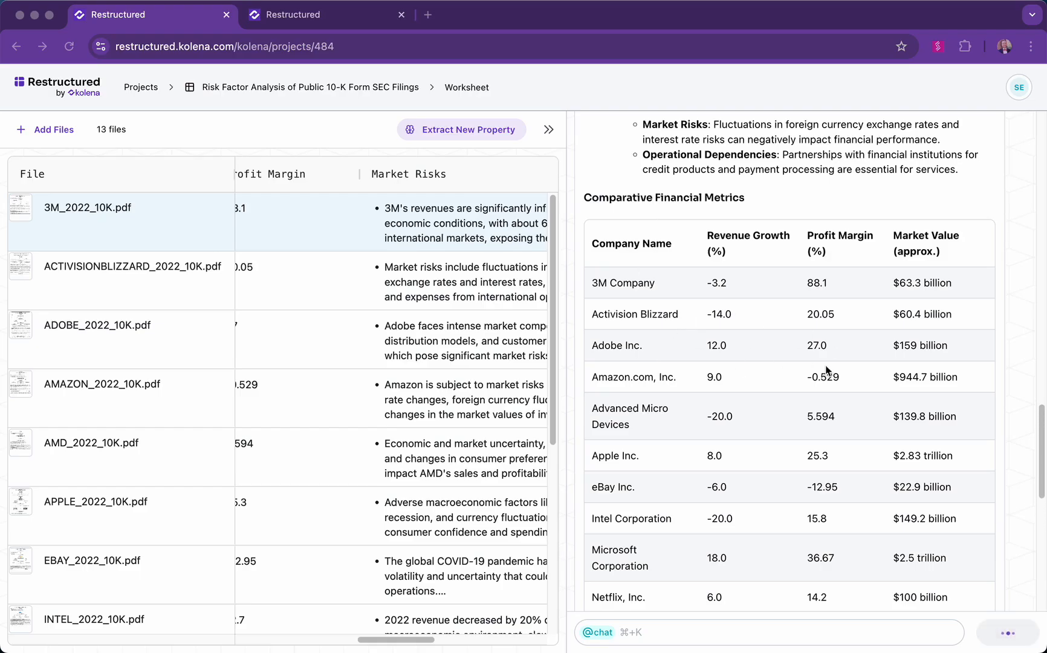
scroll(667, 410, "down", 3)
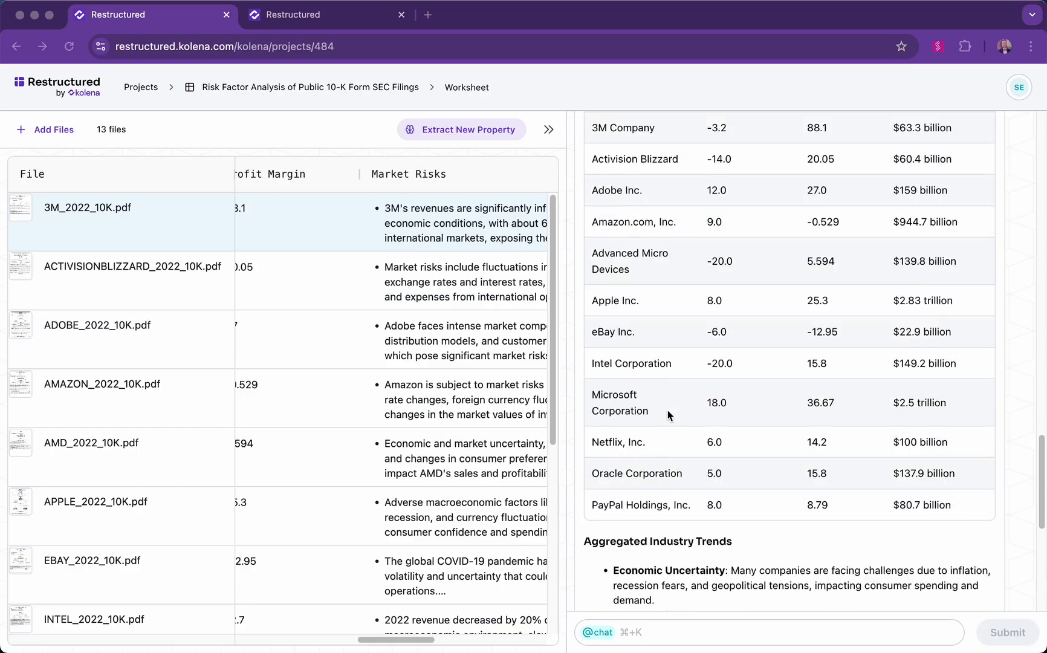
scroll(667, 409, "down", 4)
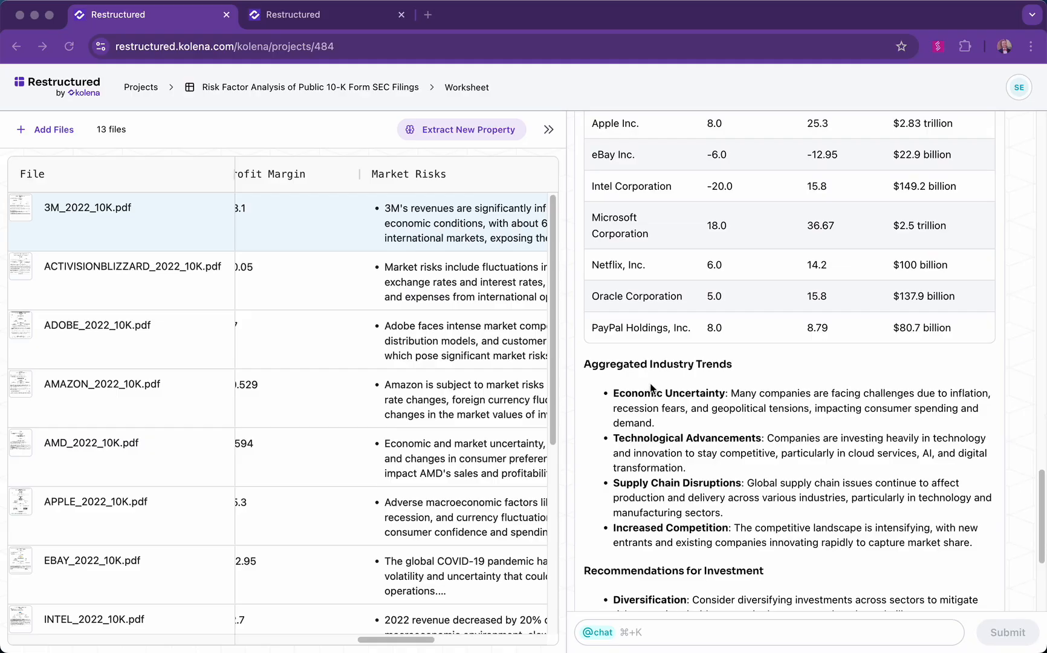
scroll(652, 387, "down", 4)
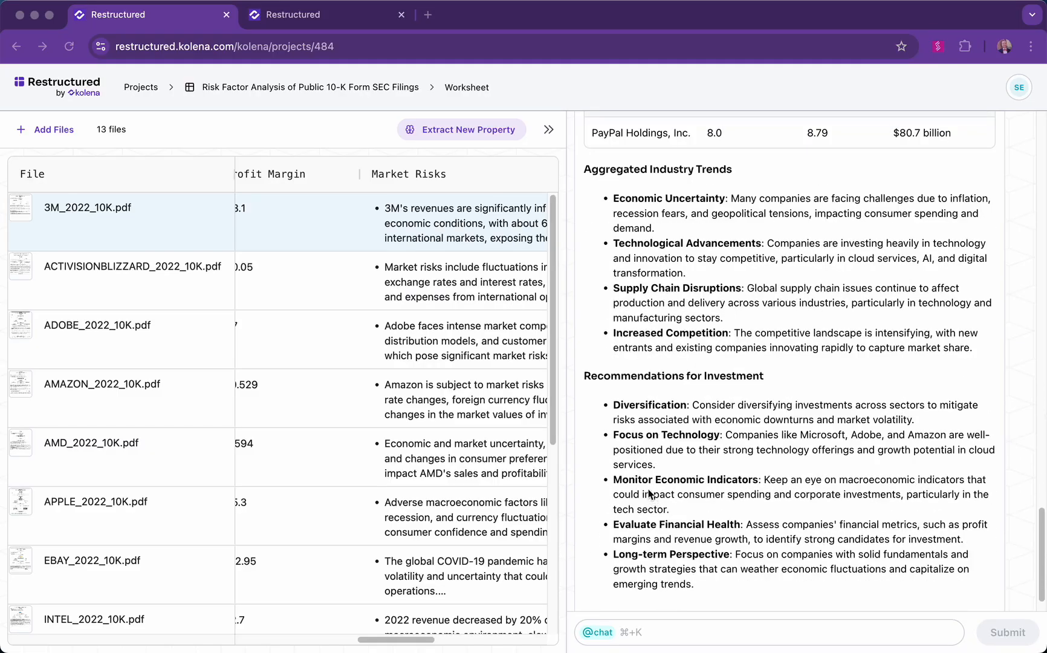
scroll(632, 452, "down", 1)
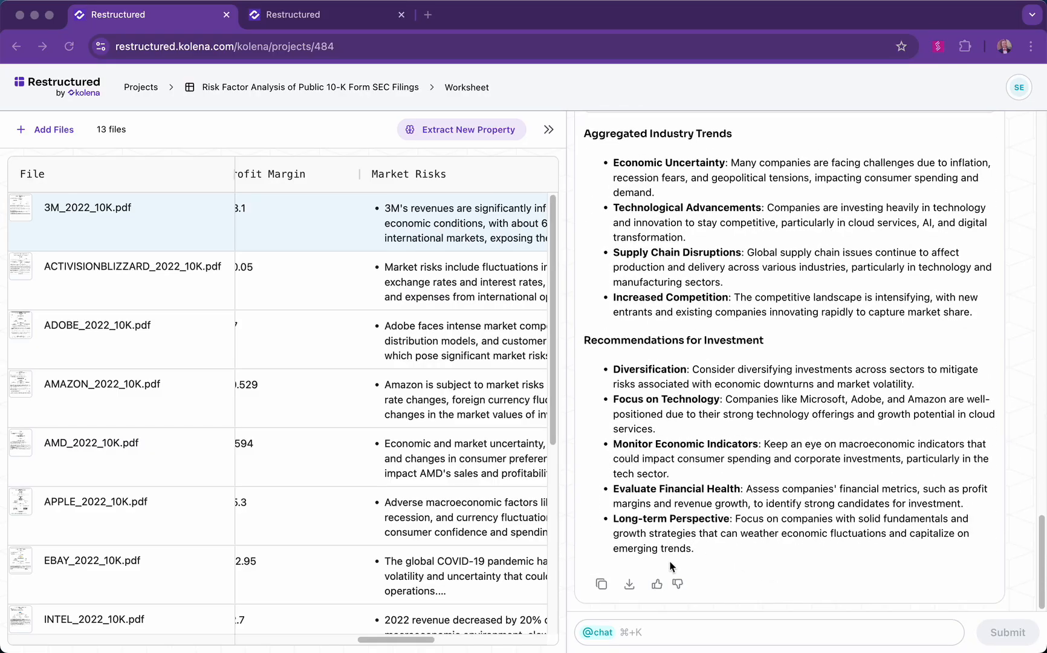